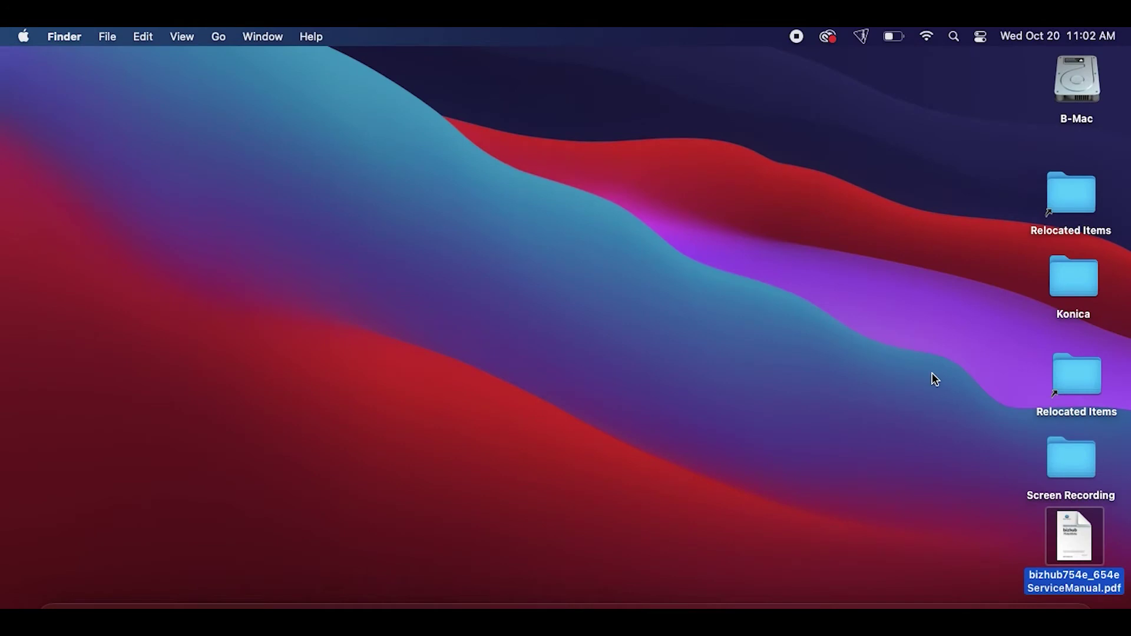
Open Printers & Scanners from System Preferences via the Apple menu.
click(932, 374)
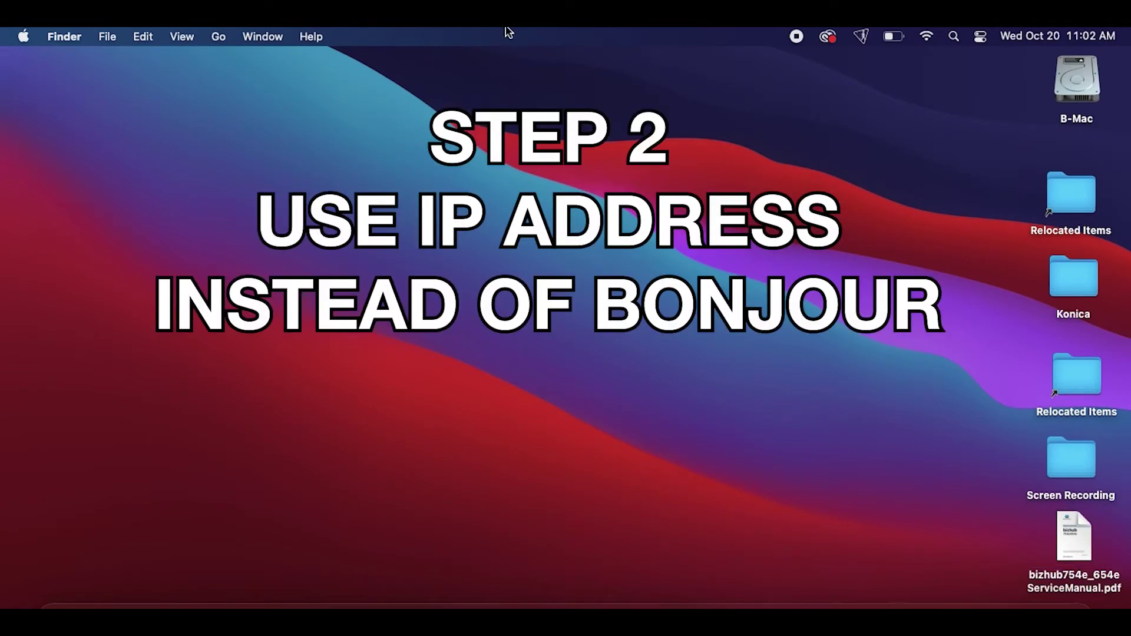
click(23, 38)
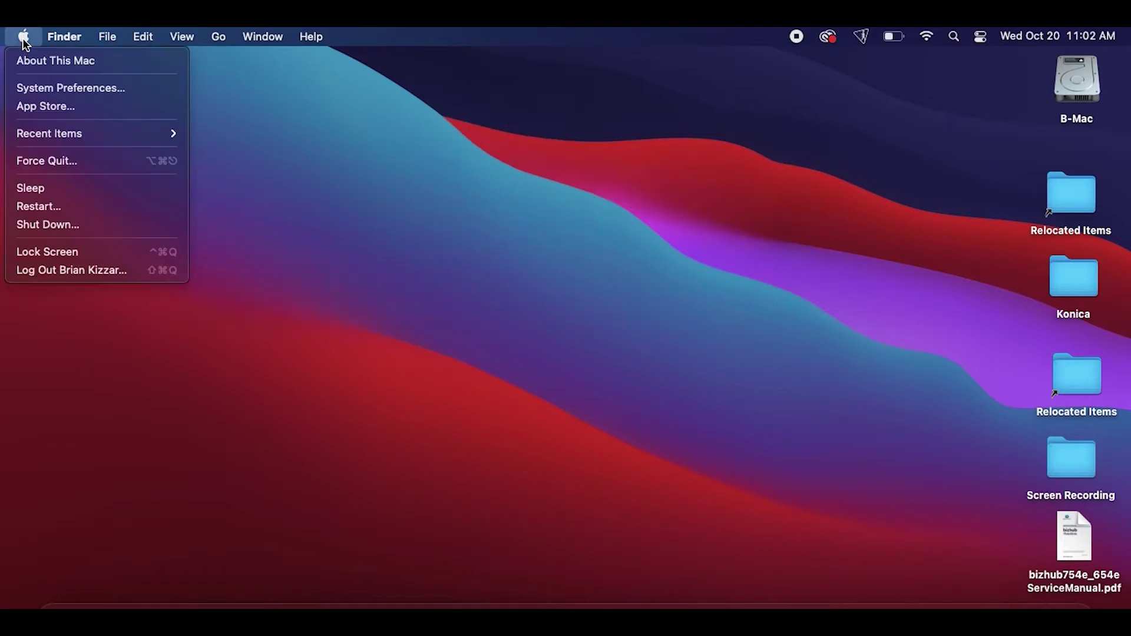
click(53, 88)
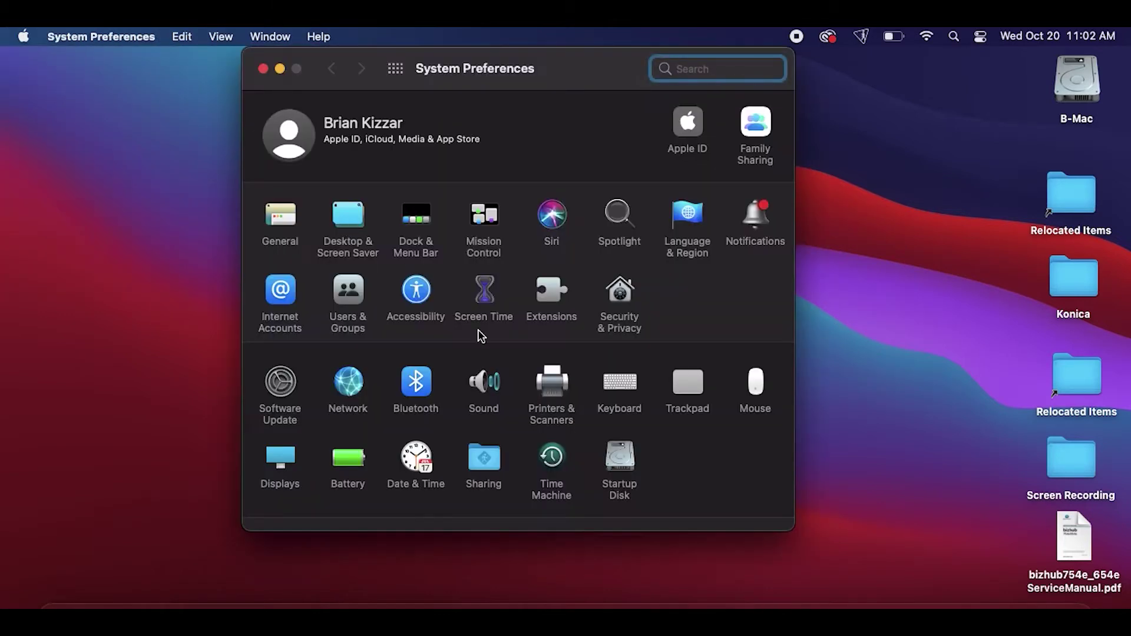
click(557, 389)
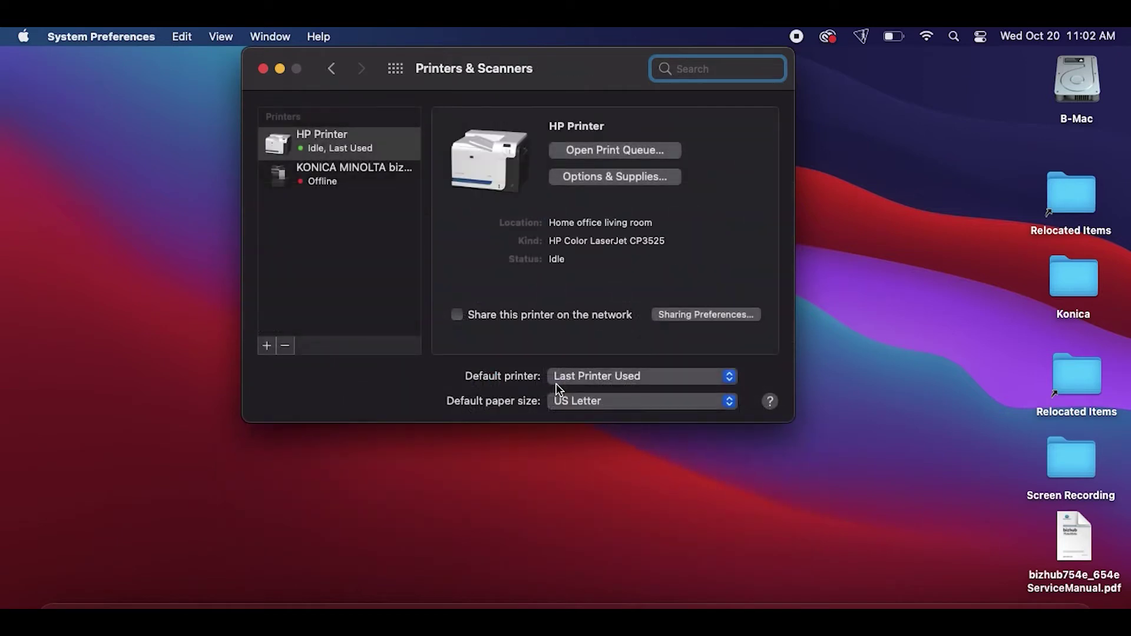
Start adding a printer, select the detected TEST COPIER, then switch to the IP address page.
click(267, 345)
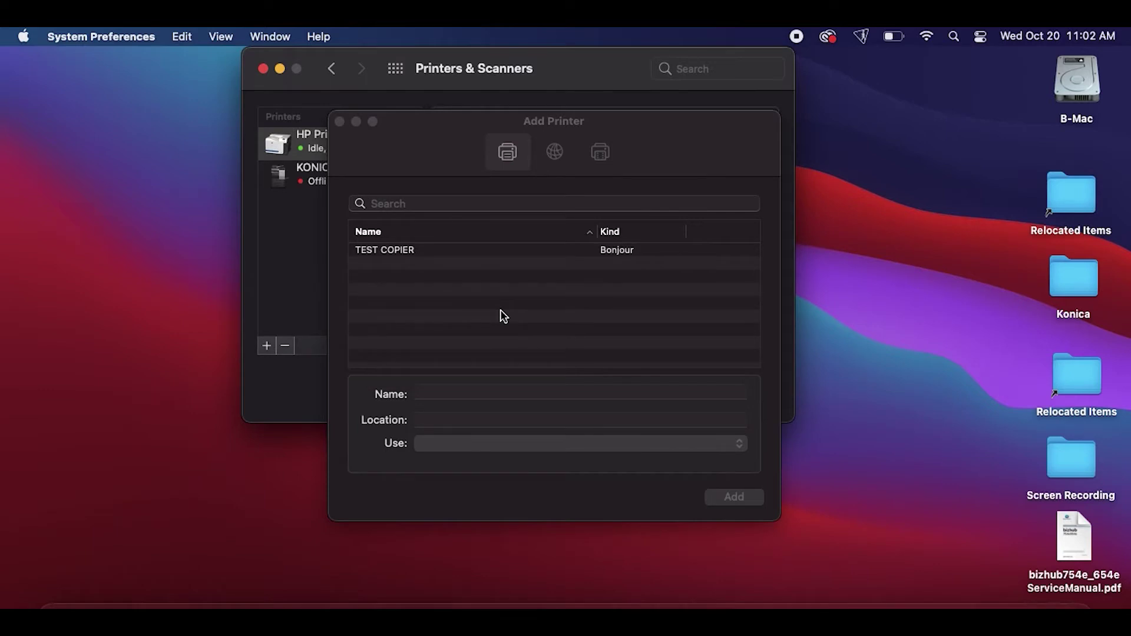
click(436, 253)
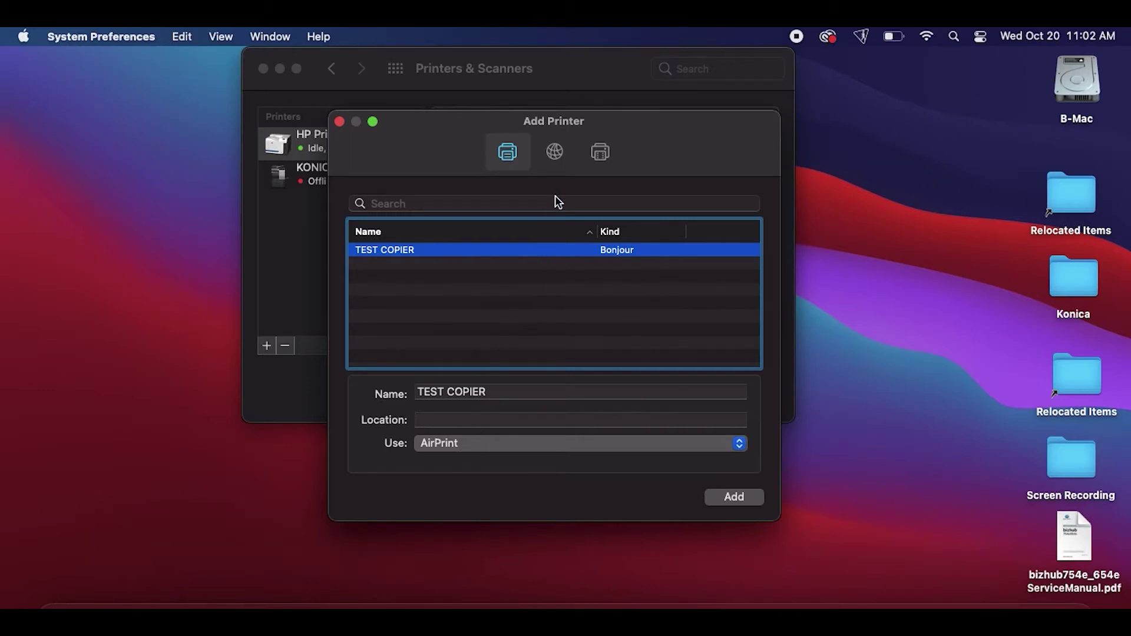
click(556, 156)
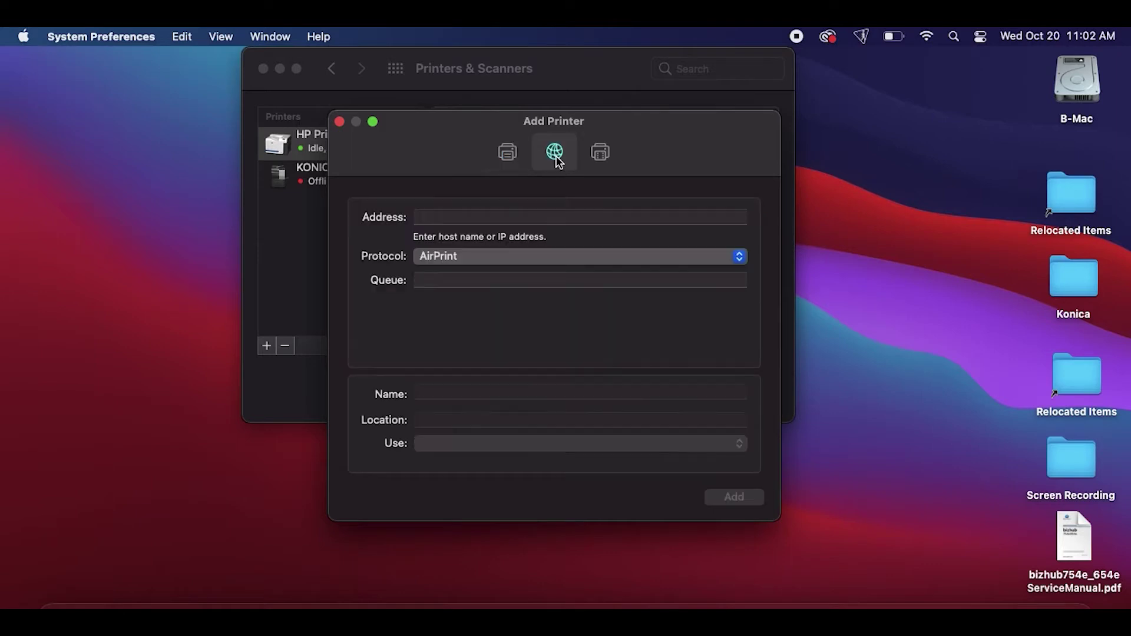
Enter address 192.168.2.24 and, after trying LPD and IPP, keep AirPrint as the protocol.
click(497, 219)
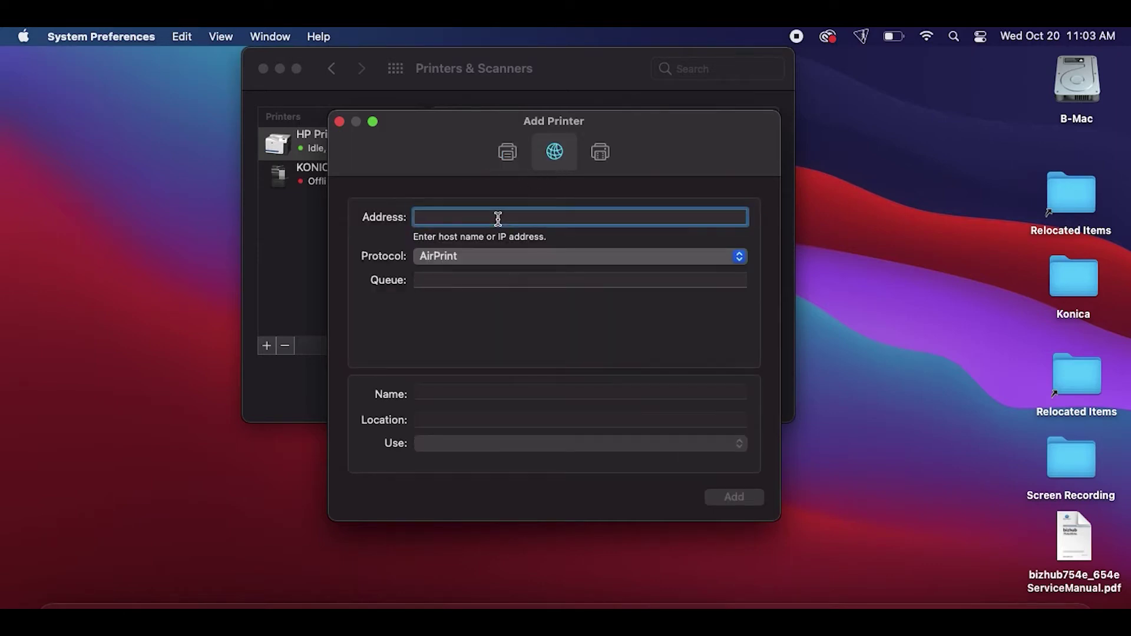
text(192)
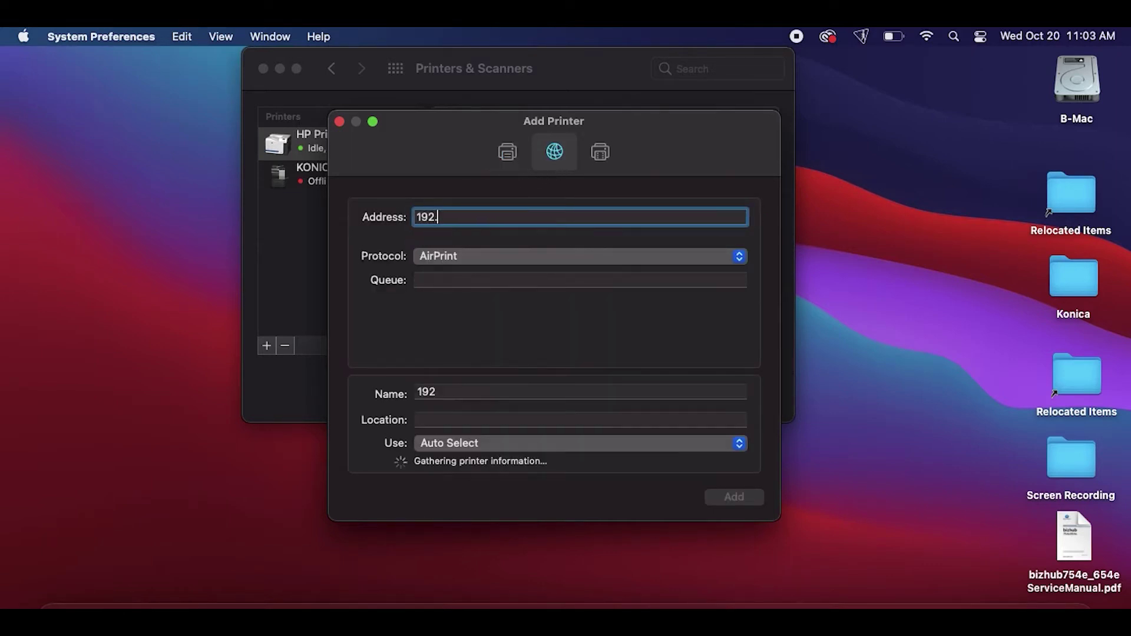
text(.168)
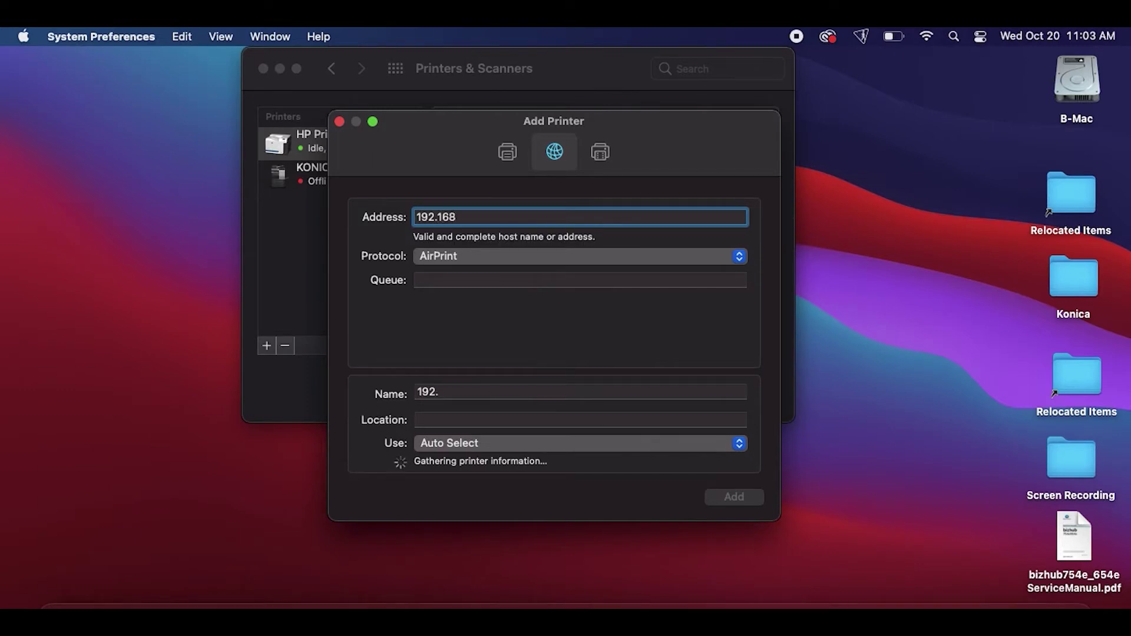
text(.2.24)
click(482, 257)
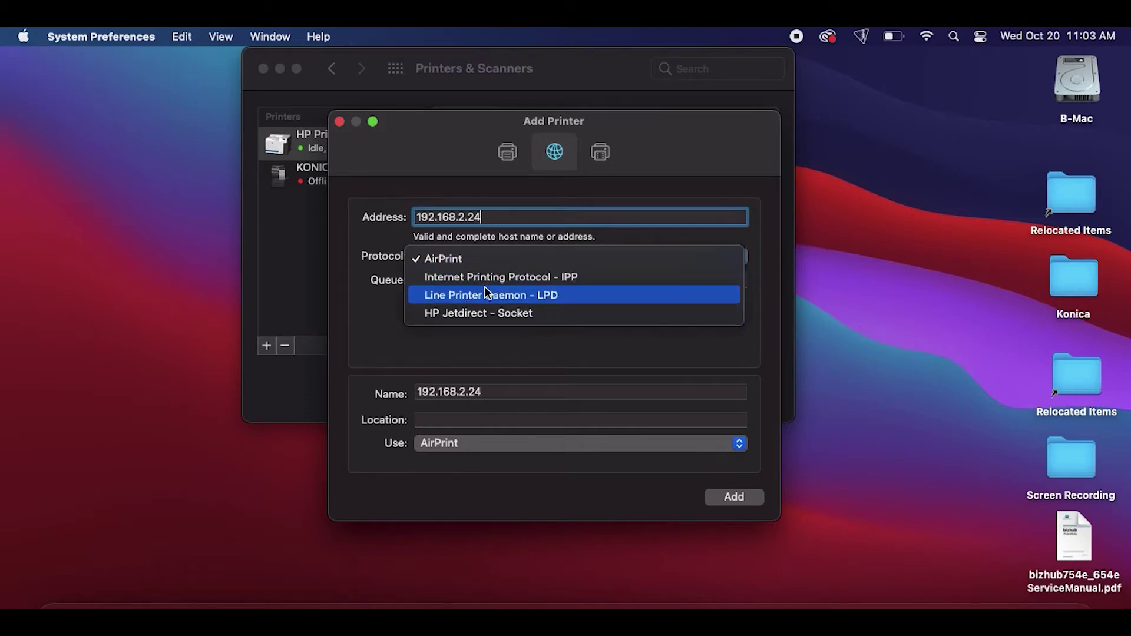
click(487, 293)
click(493, 256)
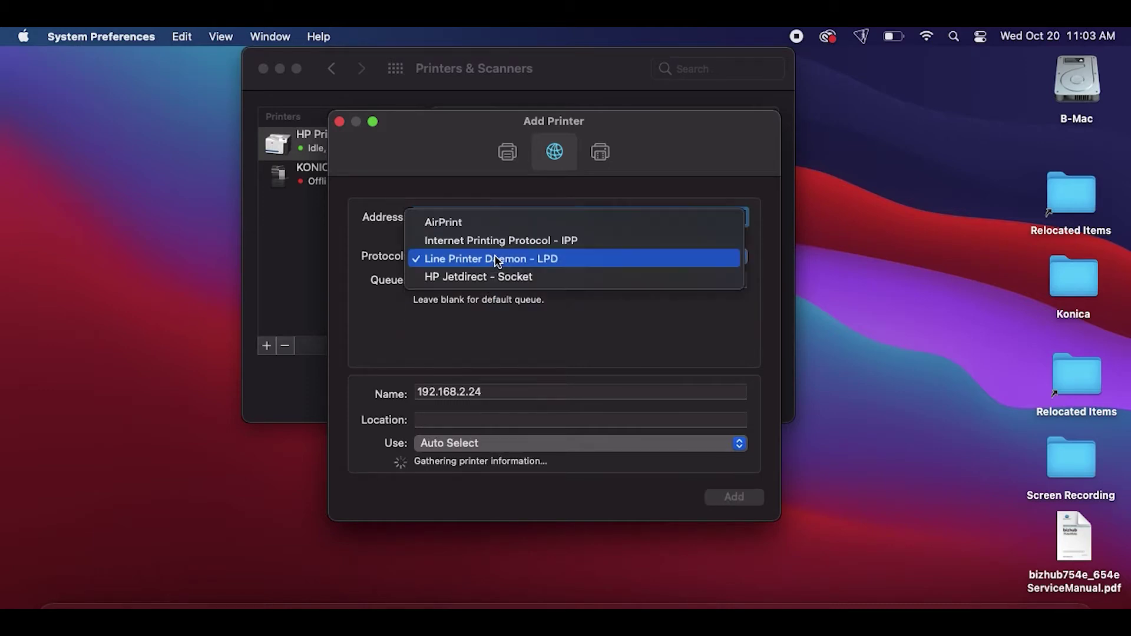
click(505, 240)
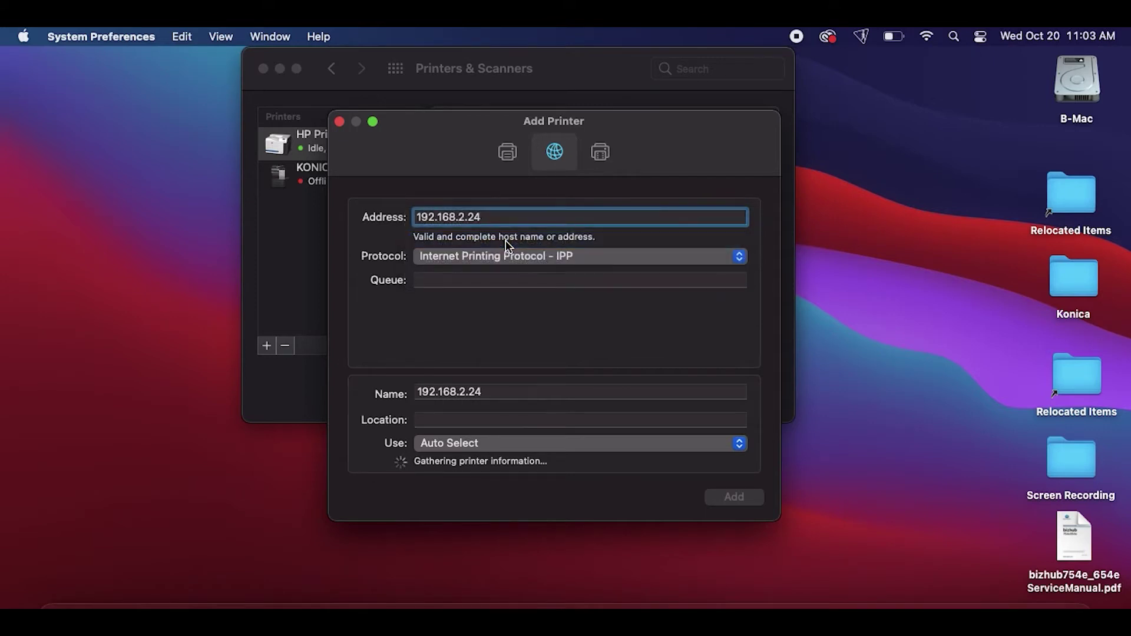
click(511, 253)
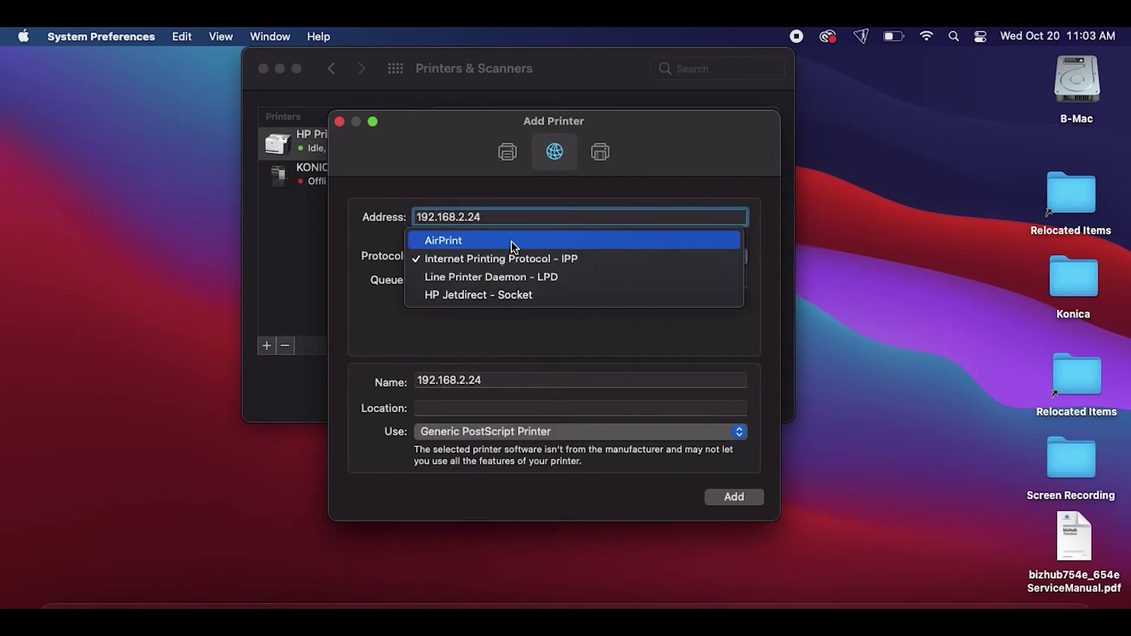
click(511, 244)
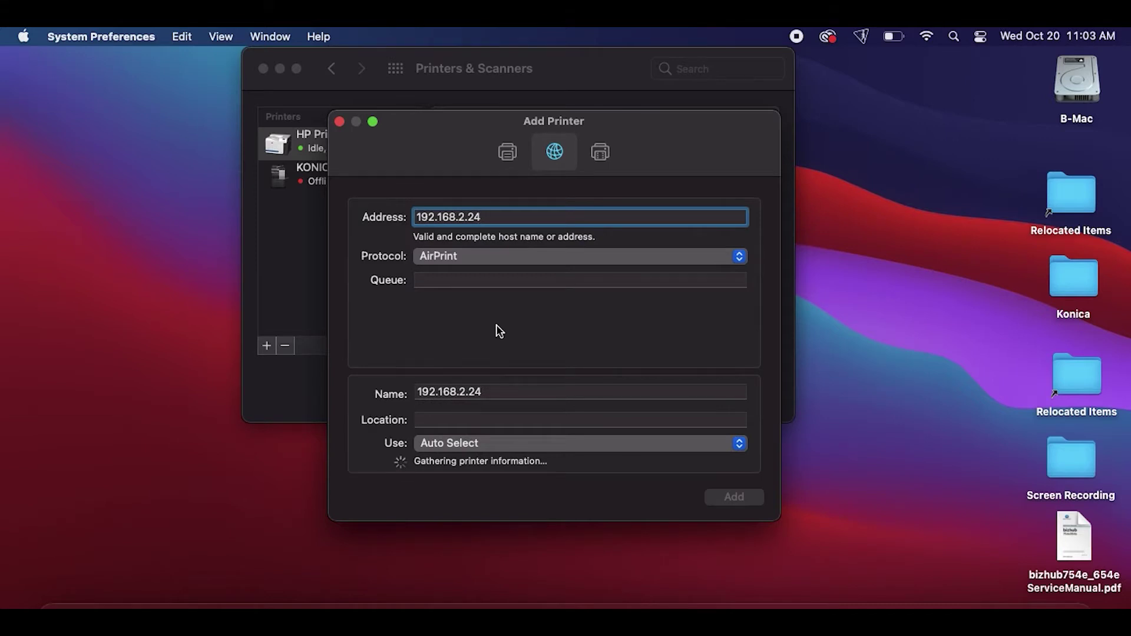
Manually select the KONICA MINOLTA 754e PS driver from the printer software list.
click(489, 452)
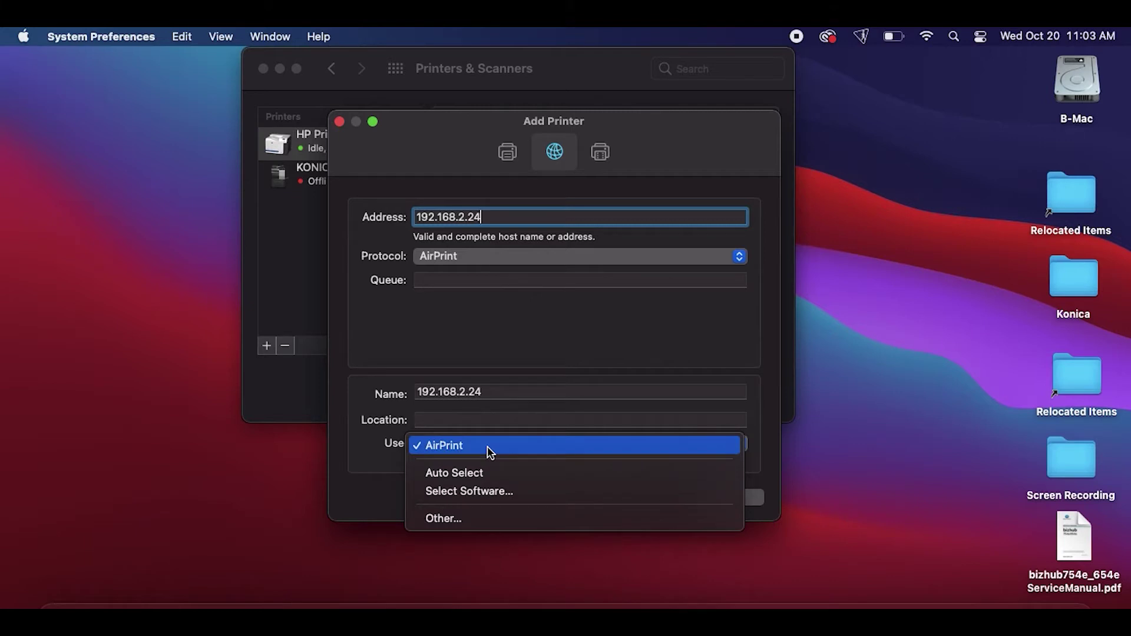
click(493, 496)
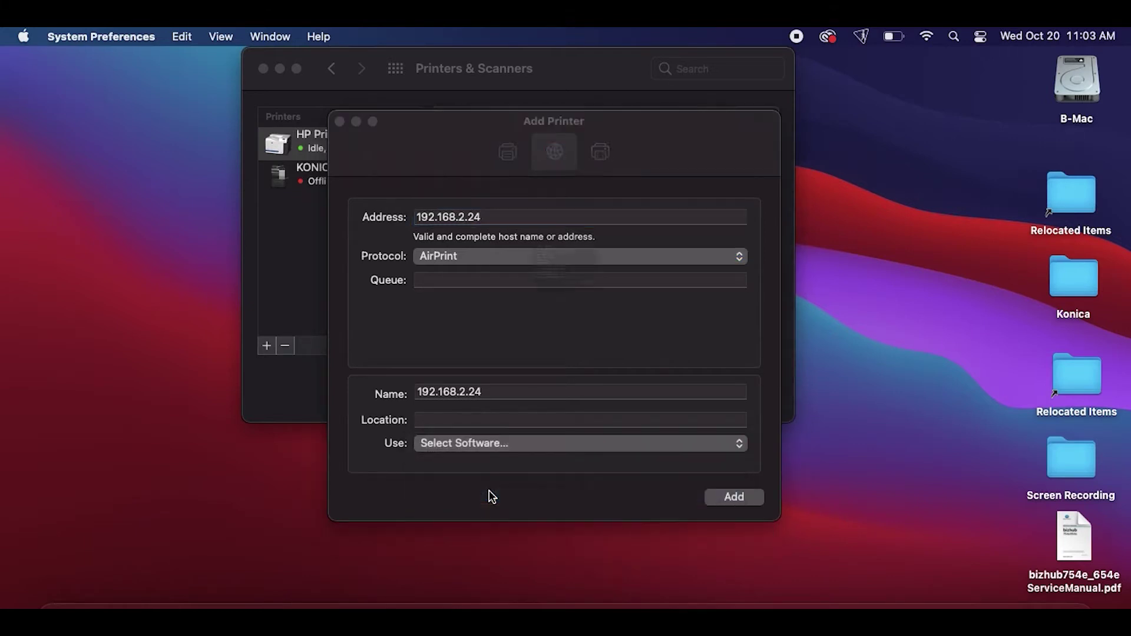
text(kon)
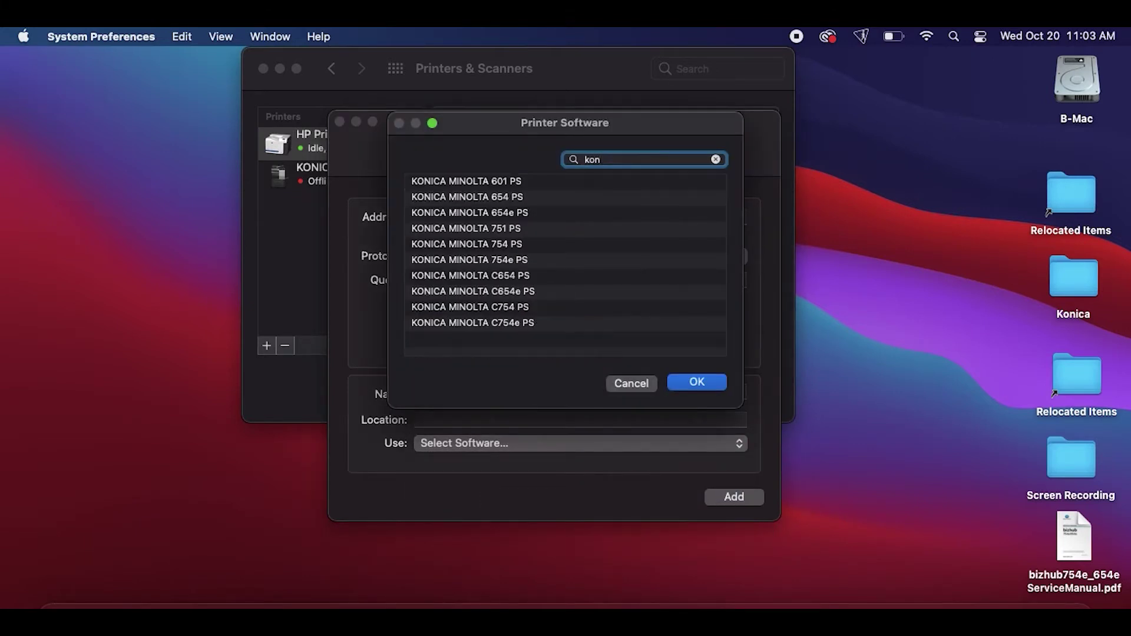
click(511, 259)
click(701, 378)
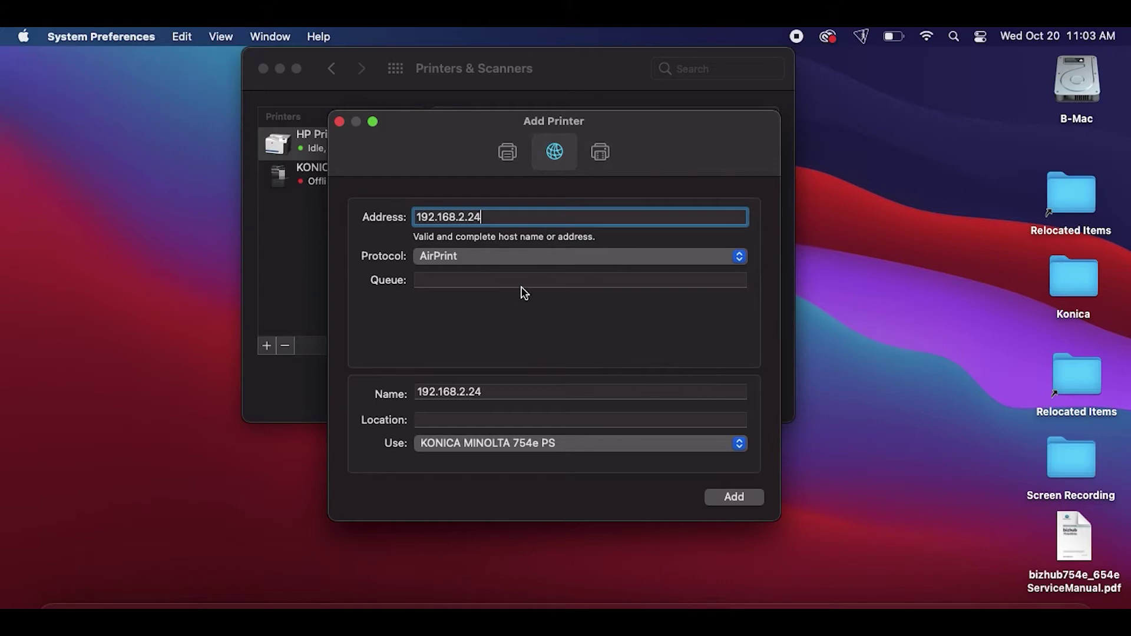
Switch the driver back to AirPrint, add the 192.168.2.24 printer, and close the window.
click(549, 451)
click(548, 421)
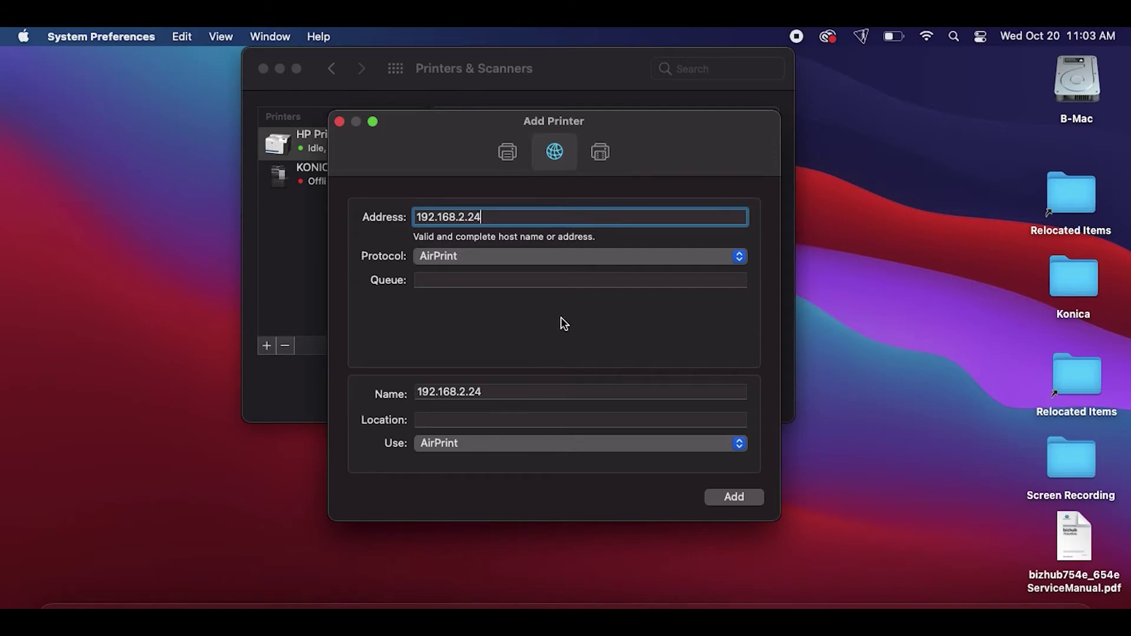
click(723, 498)
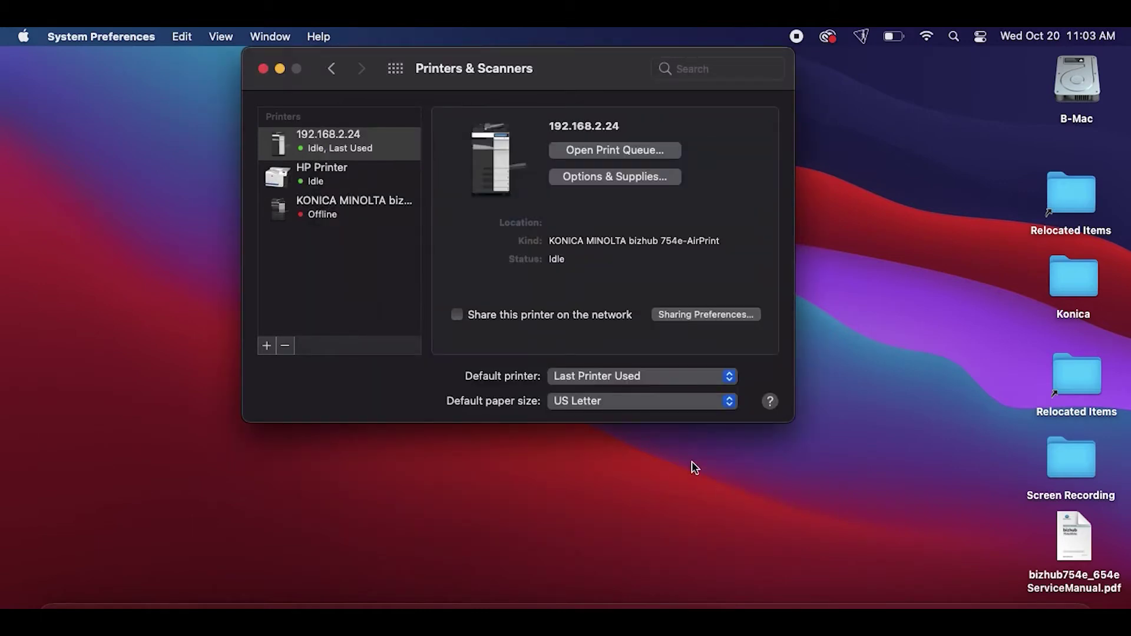
click(263, 68)
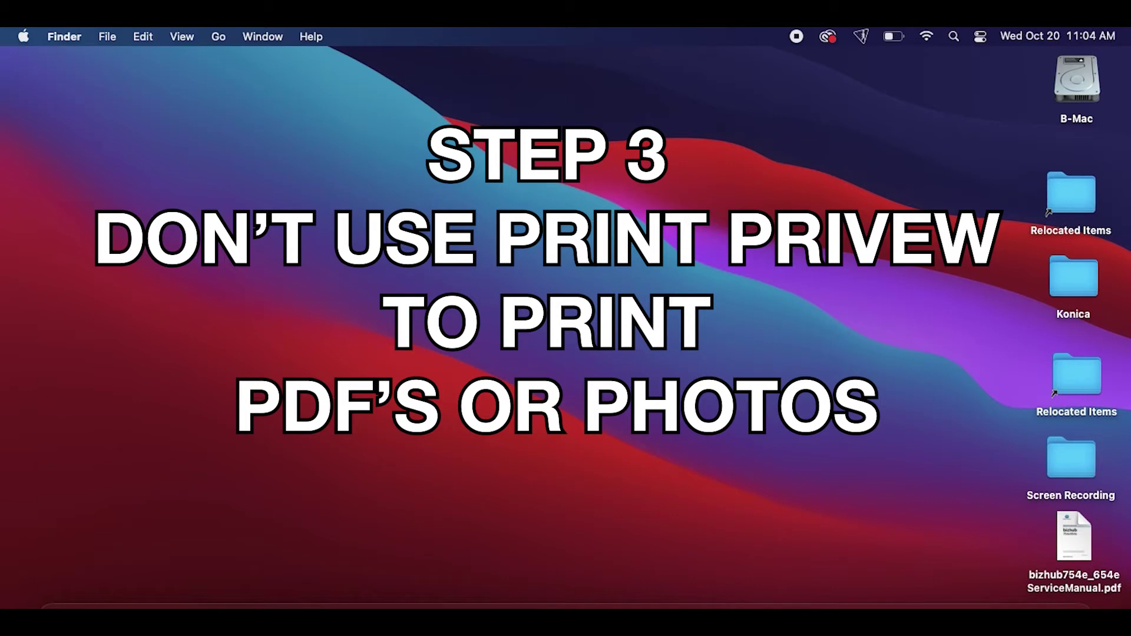
Drag bizhub754e_654eServiceManual.pdf to the desktop centre and show its Open With app list.
drag(1066, 540, 476, 297)
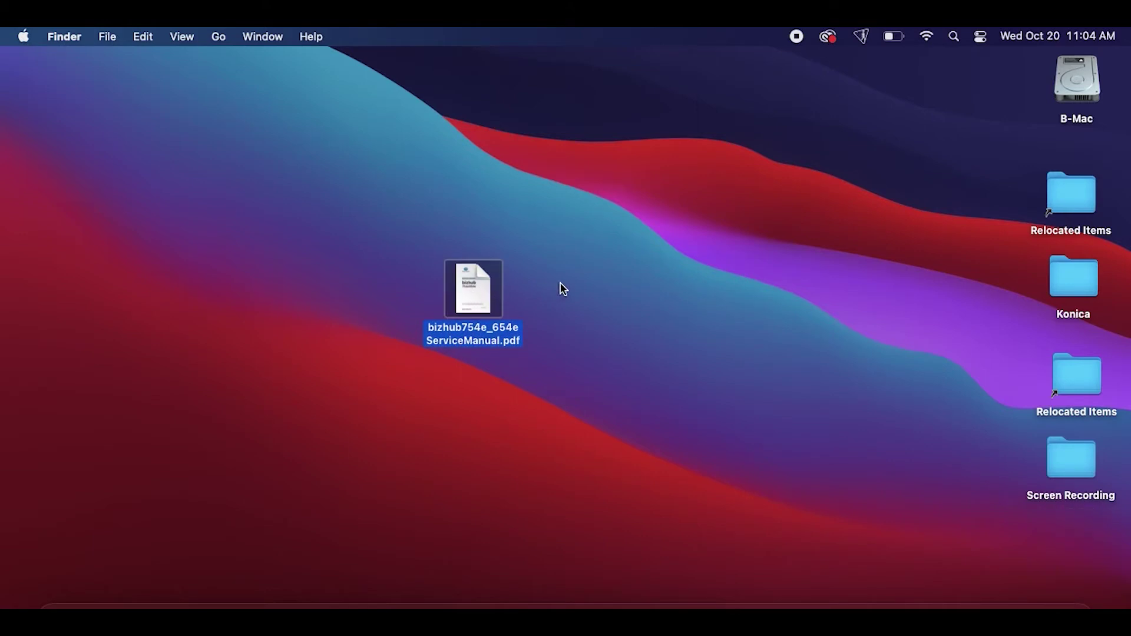
click(552, 285)
click(474, 282)
right_click(474, 282)
mouse_move(511, 275)
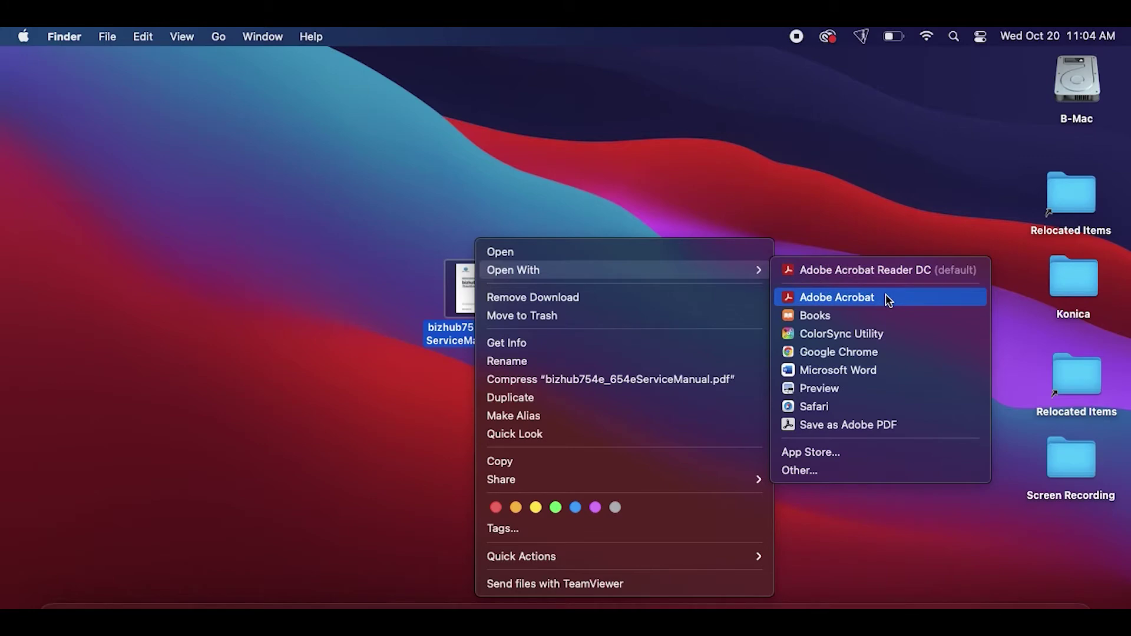
Open the service manual in Adobe Acrobat Reader DC and scroll through it.
click(899, 269)
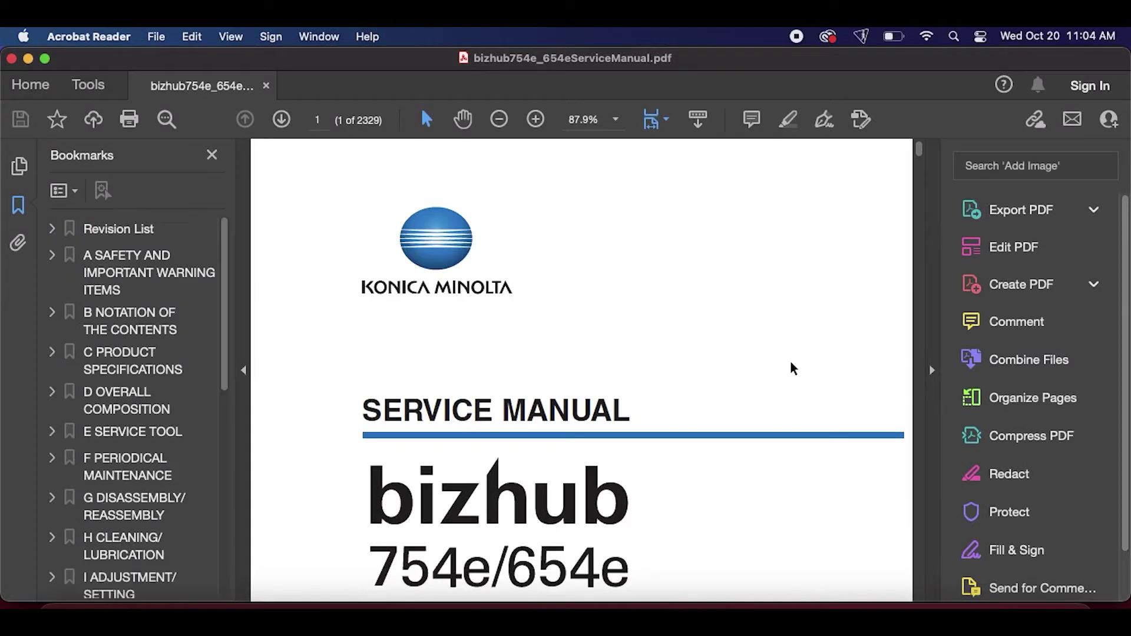
scroll(791, 369, down, 5)
scroll(791, 370, down, 5)
scroll(791, 370, down, 3)
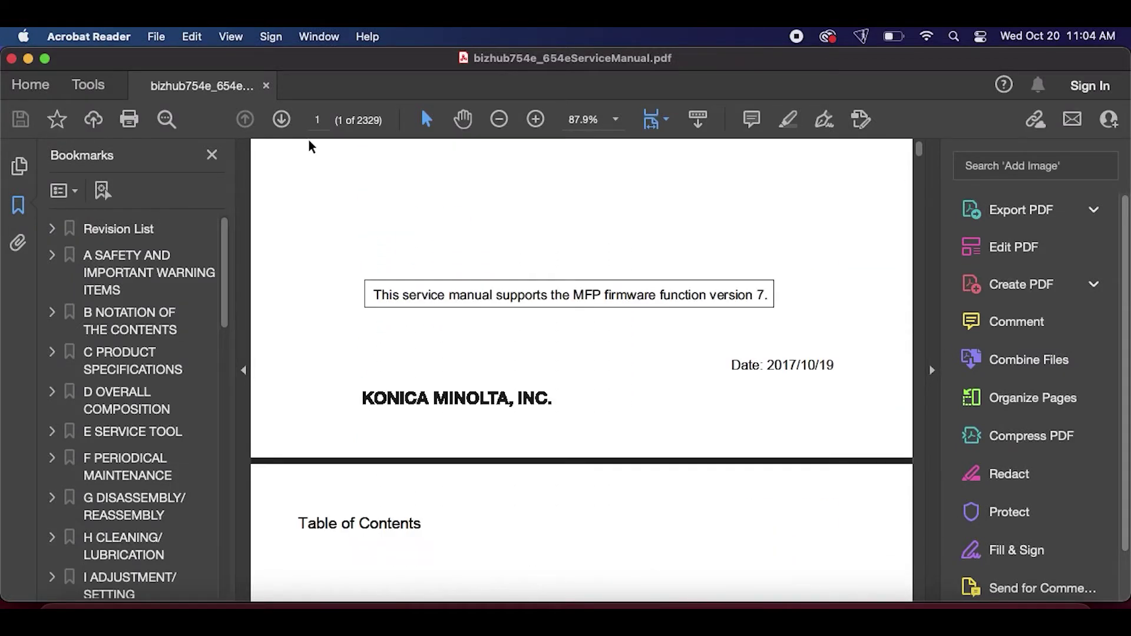
scroll(312, 144, up, 10)
Start printing the manual from the File menu, cancel the Print dialog, and close the document.
click(161, 39)
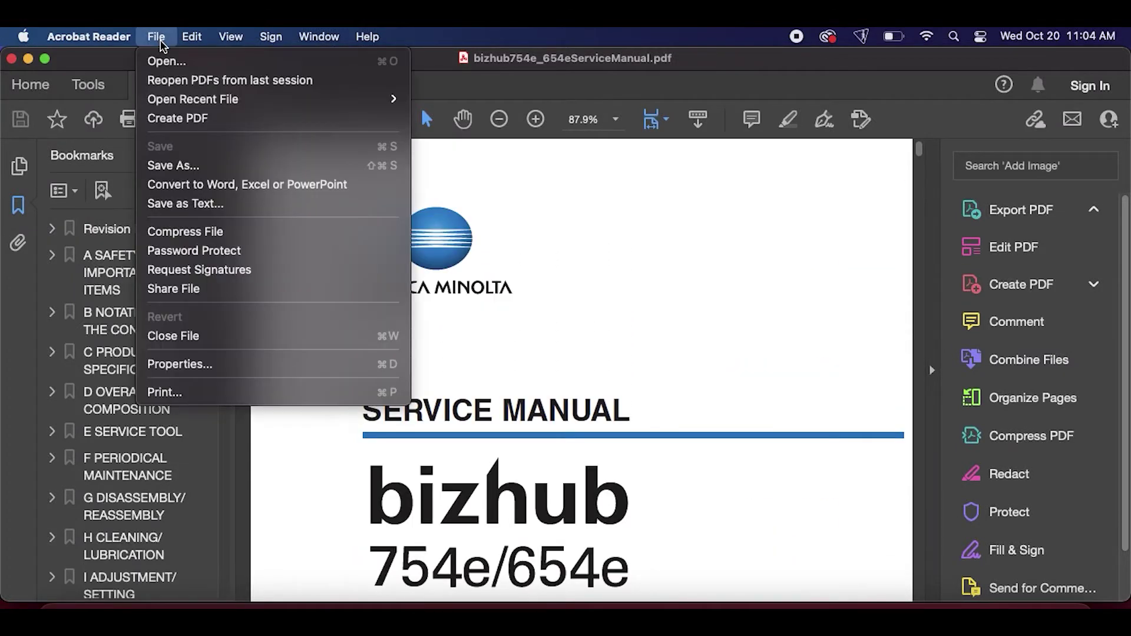
click(202, 393)
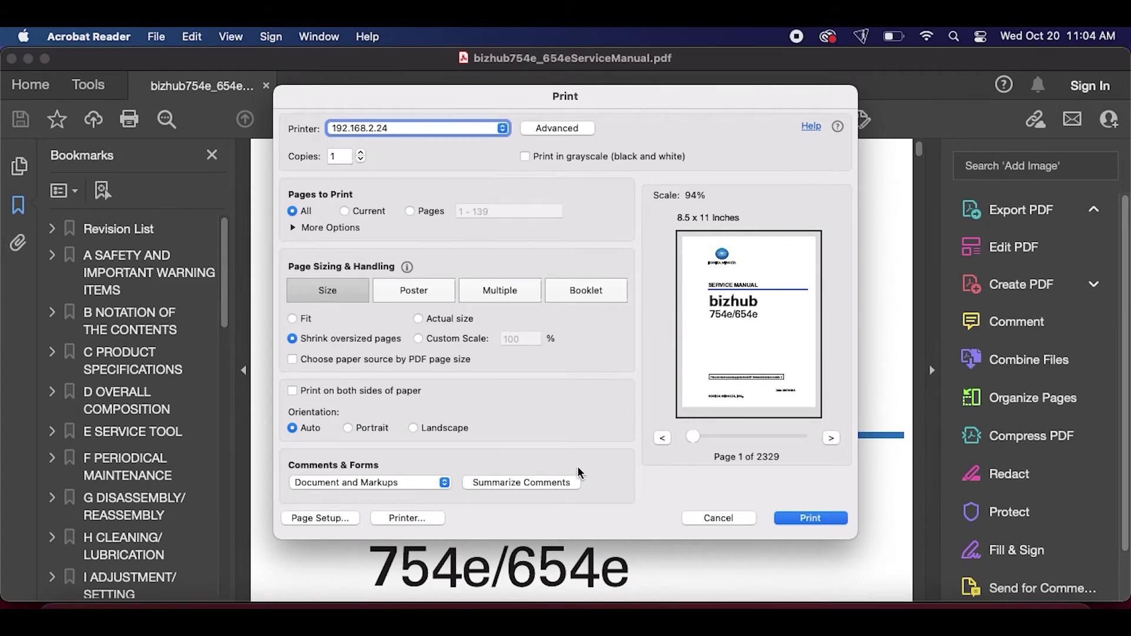
click(714, 522)
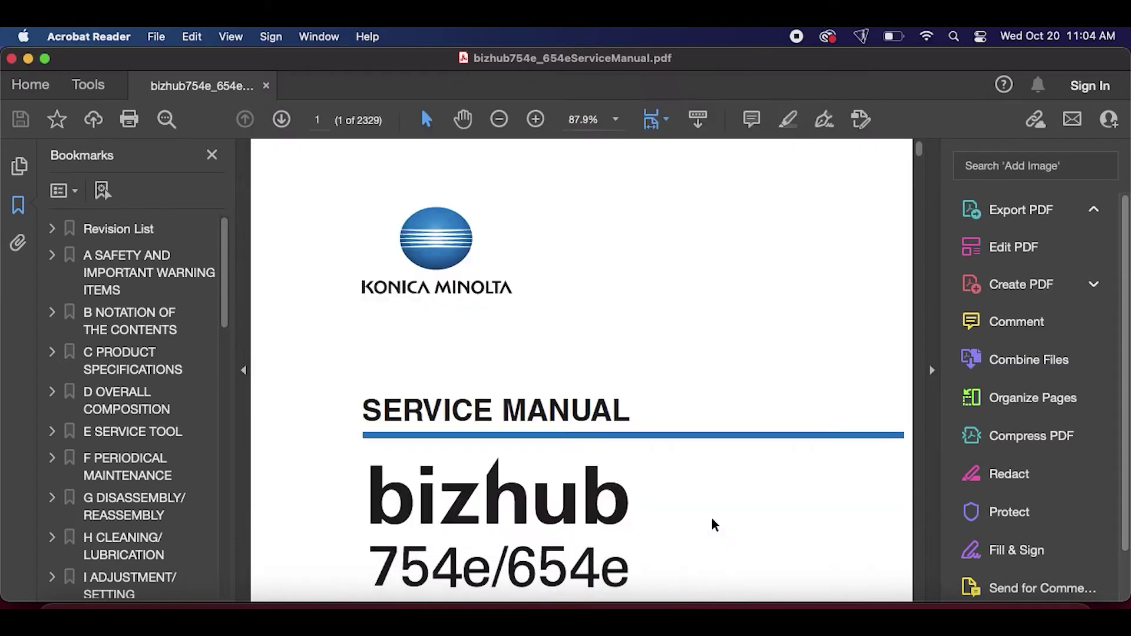
click(12, 59)
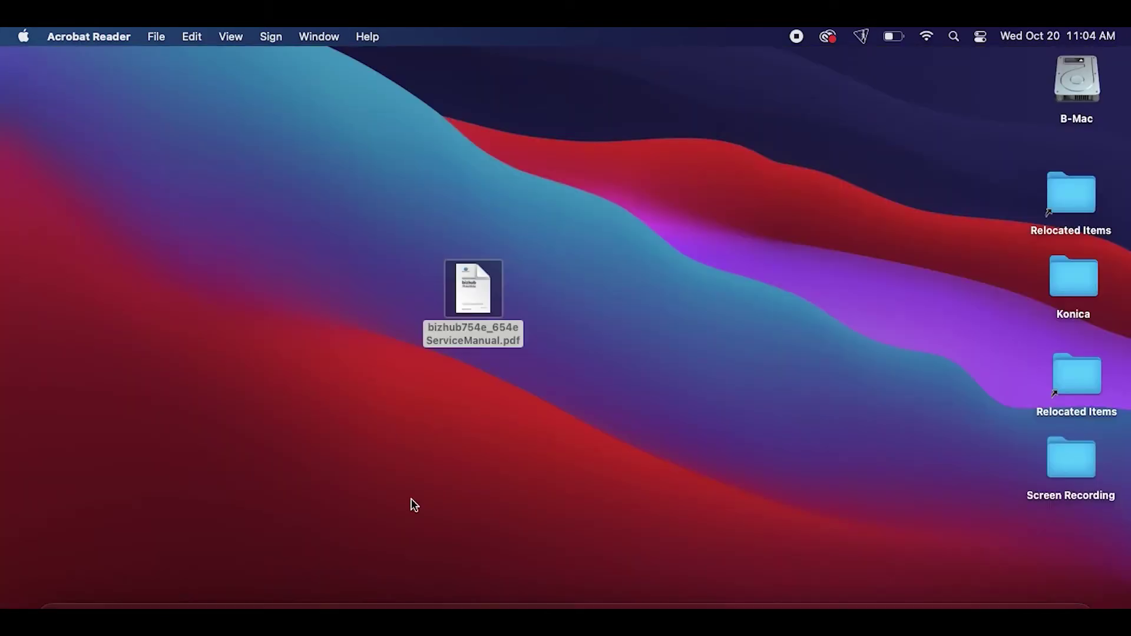
Make Finder active and launch Safari from the Dock.
key(super+q)
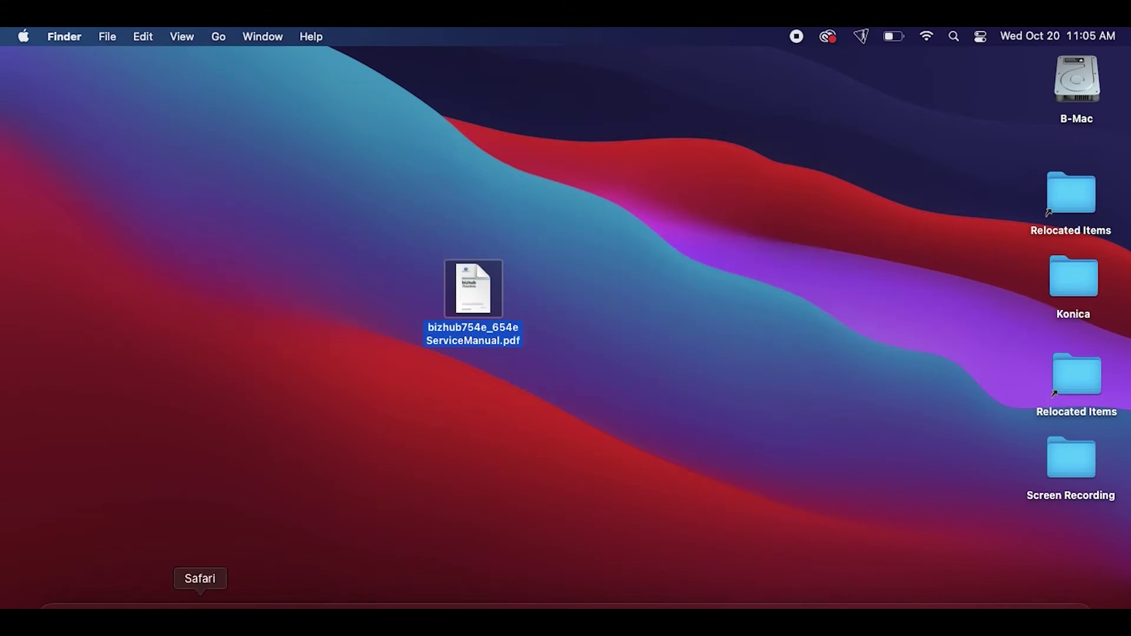
click(200, 606)
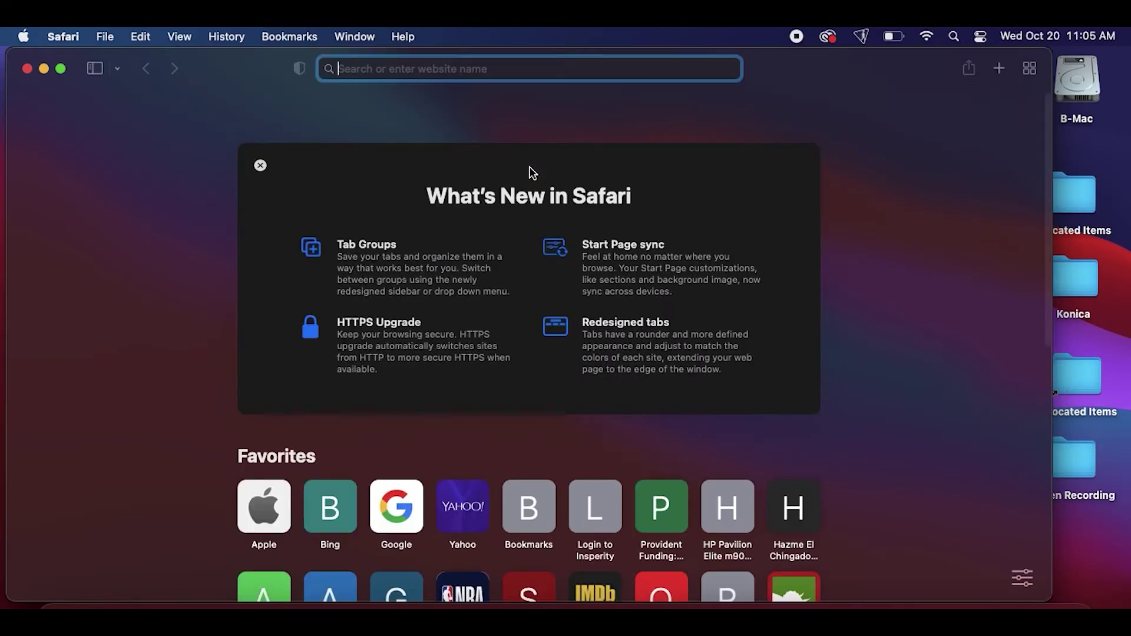
Google 'adobe acrobat reader' and open Adobe's Acrobat Reader DC install page.
click(405, 499)
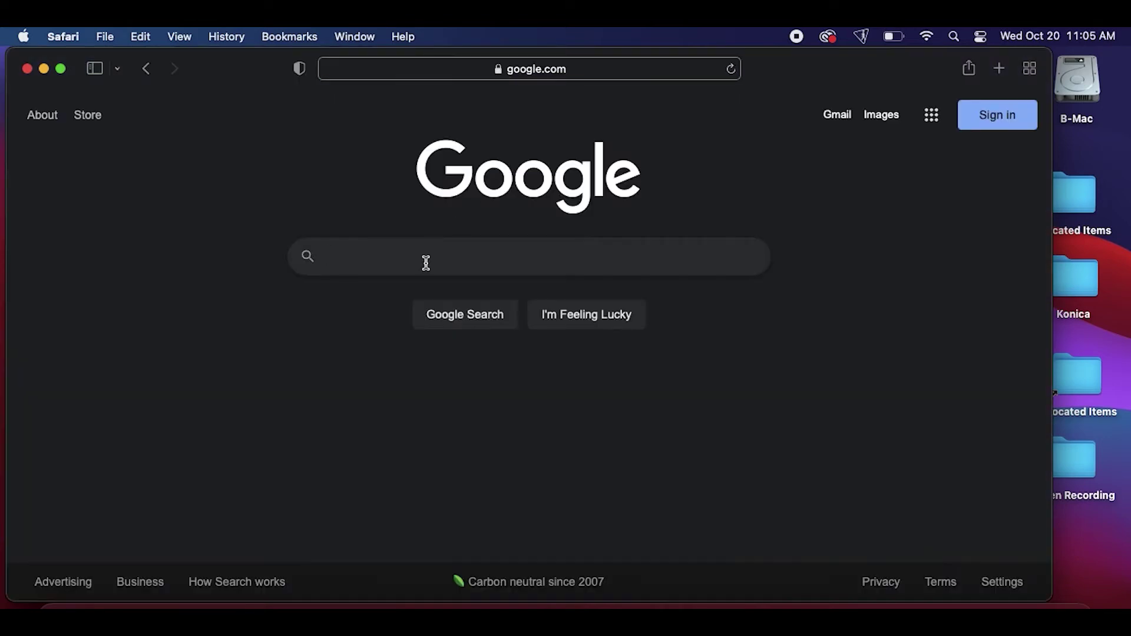
click(426, 263)
text(ad)
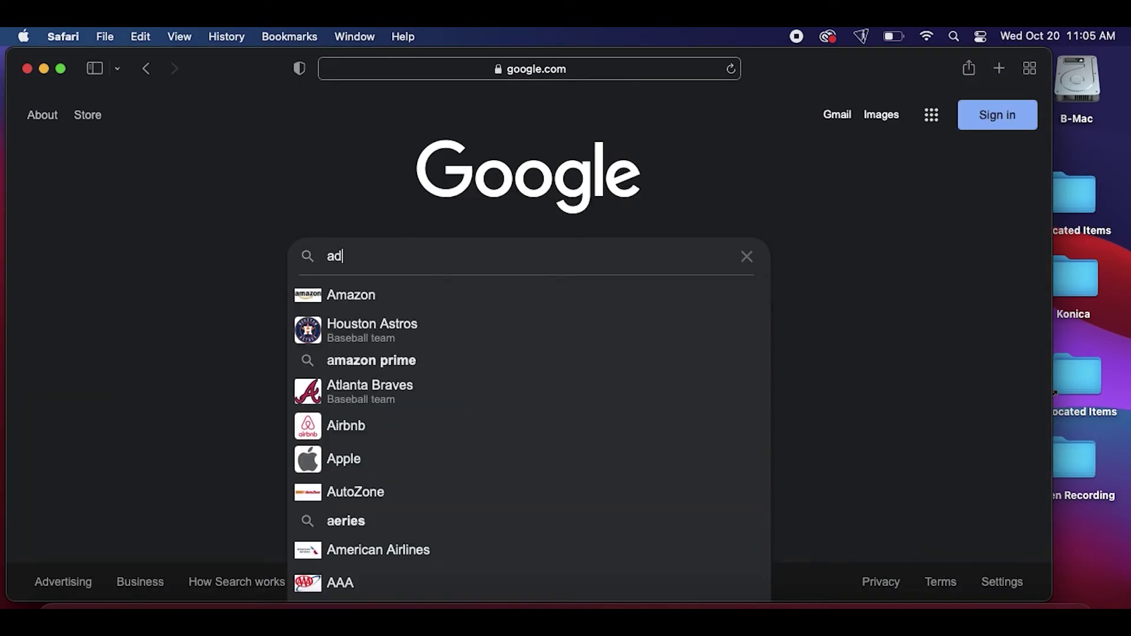
text(obe a)
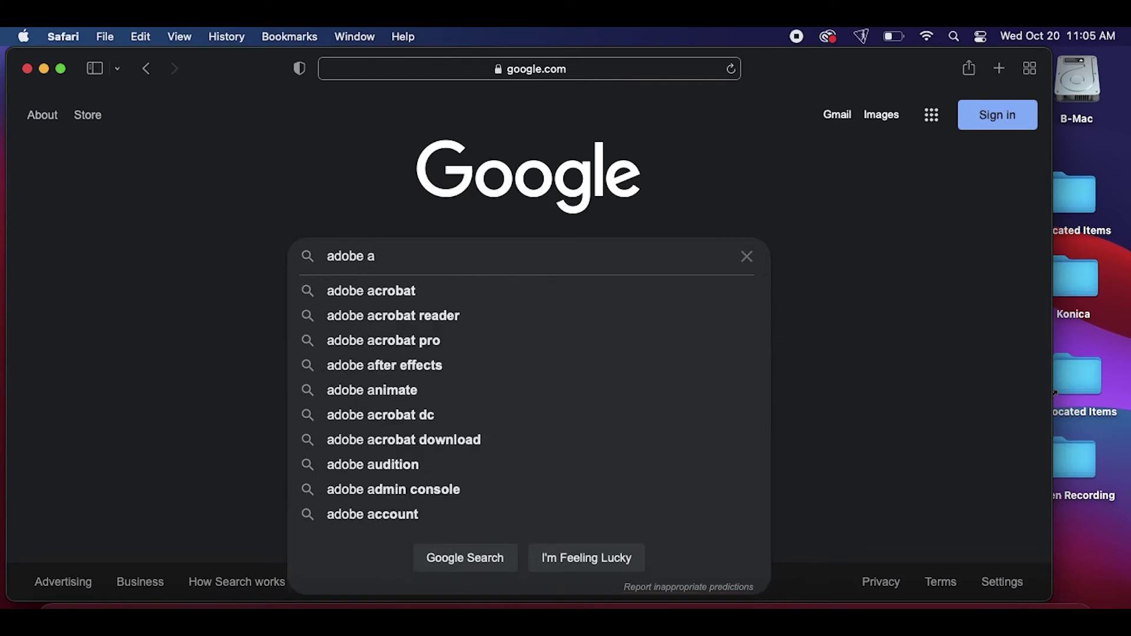
click(412, 313)
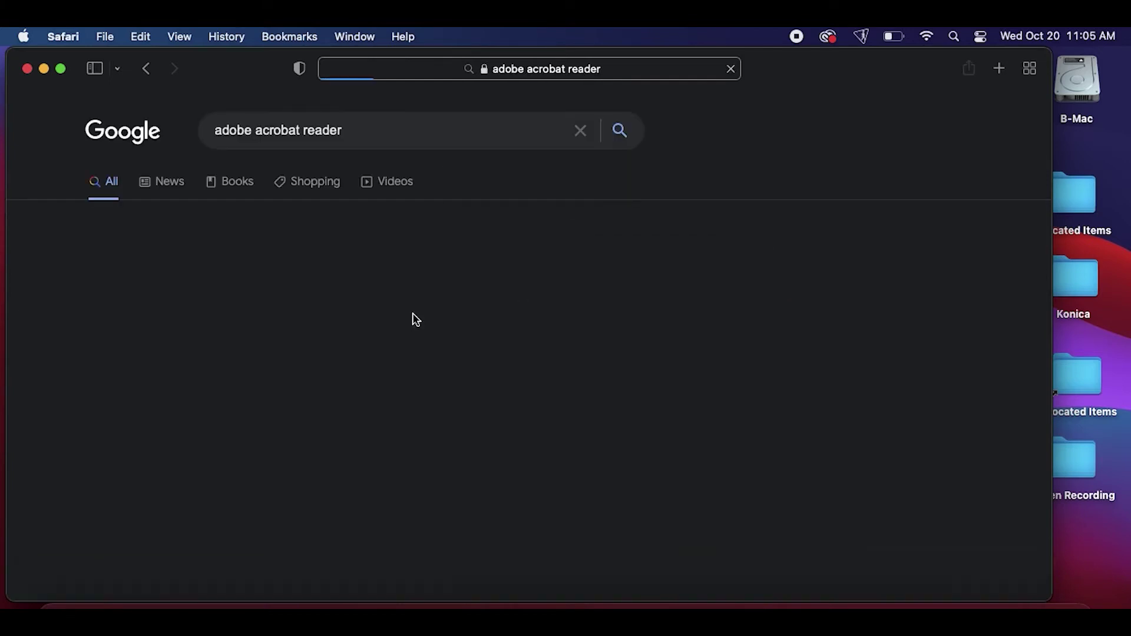
scroll(287, 353, down, 1)
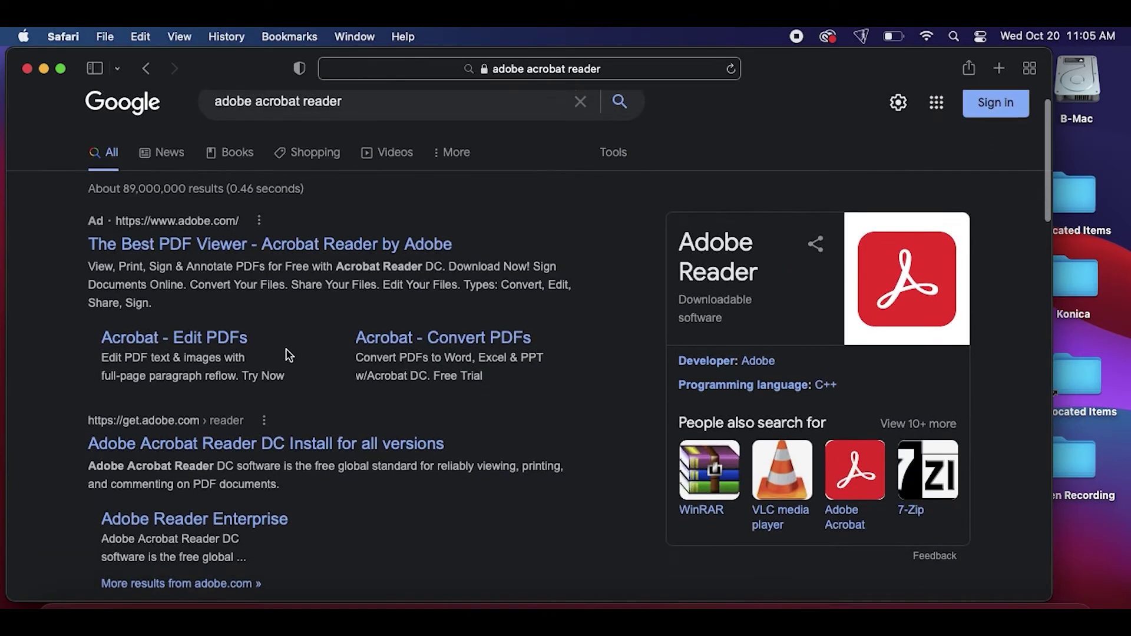
scroll(287, 353, down, 3)
click(263, 356)
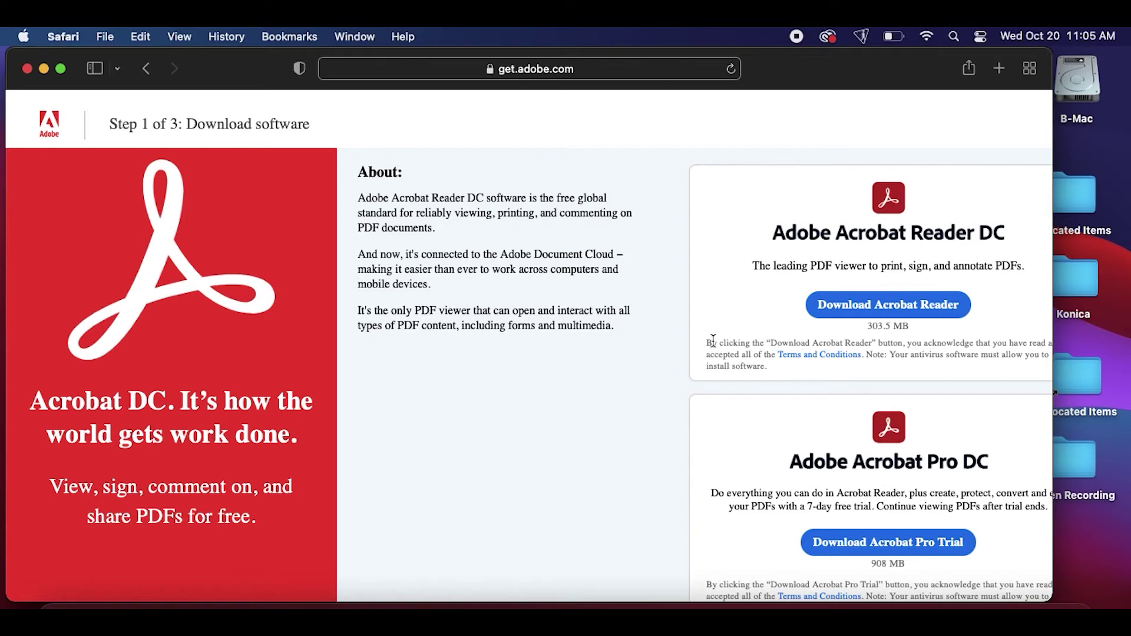
Start the Acrobat Reader download, allowing downloads from get.adobe.com.
click(875, 310)
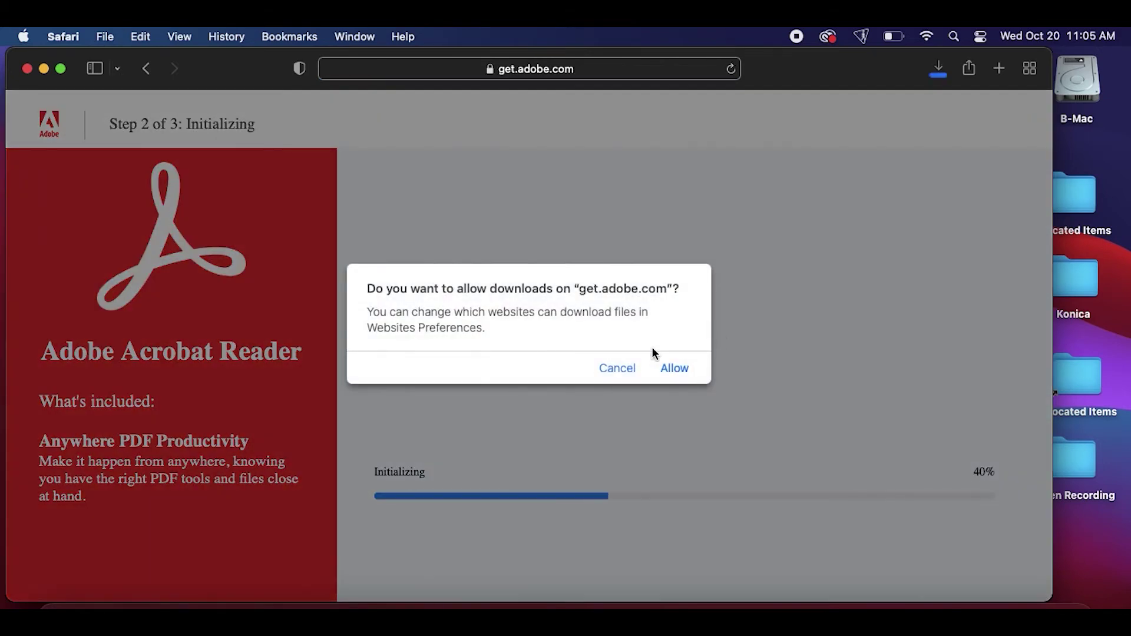
click(678, 368)
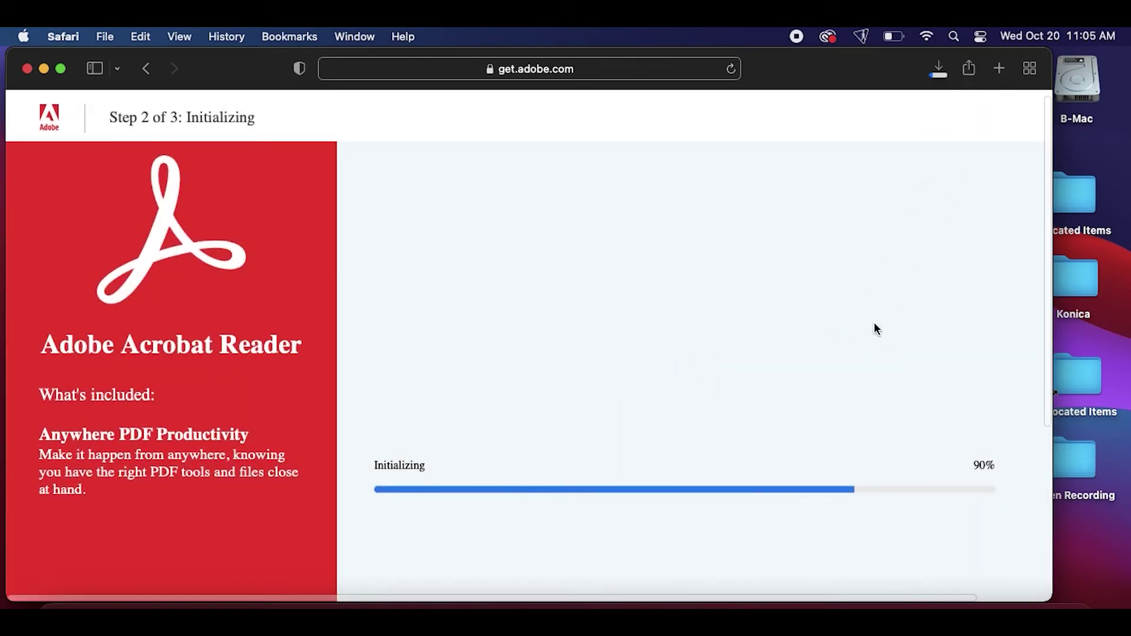
scroll(874, 328, down, 5)
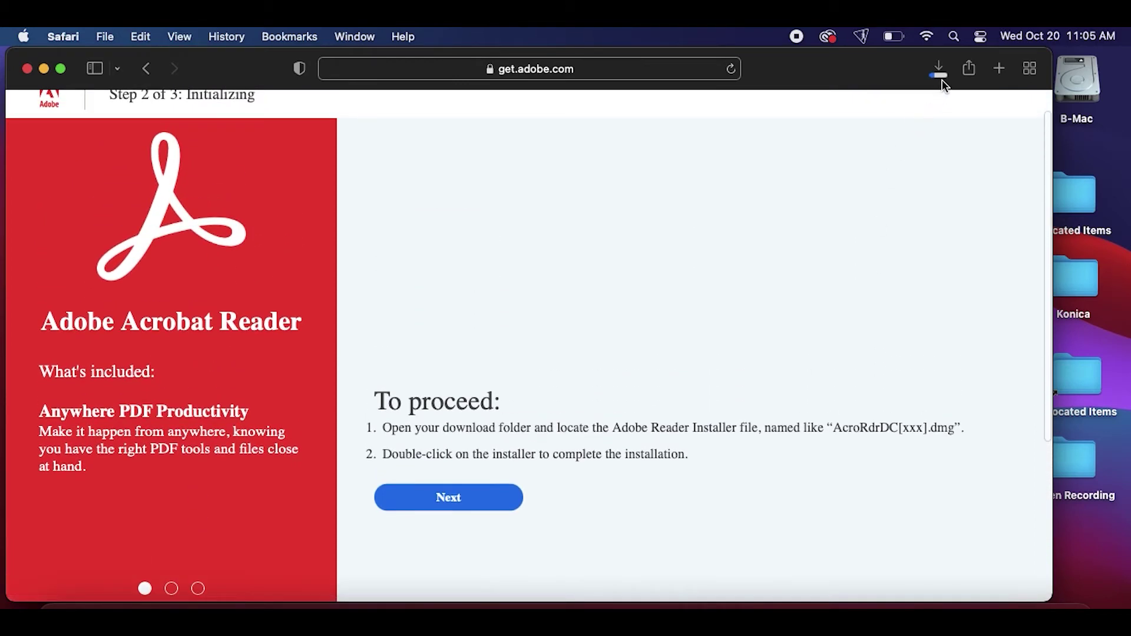
Stop the AcroRdrDC download, clear the downloads list, and close the Safari window.
click(943, 69)
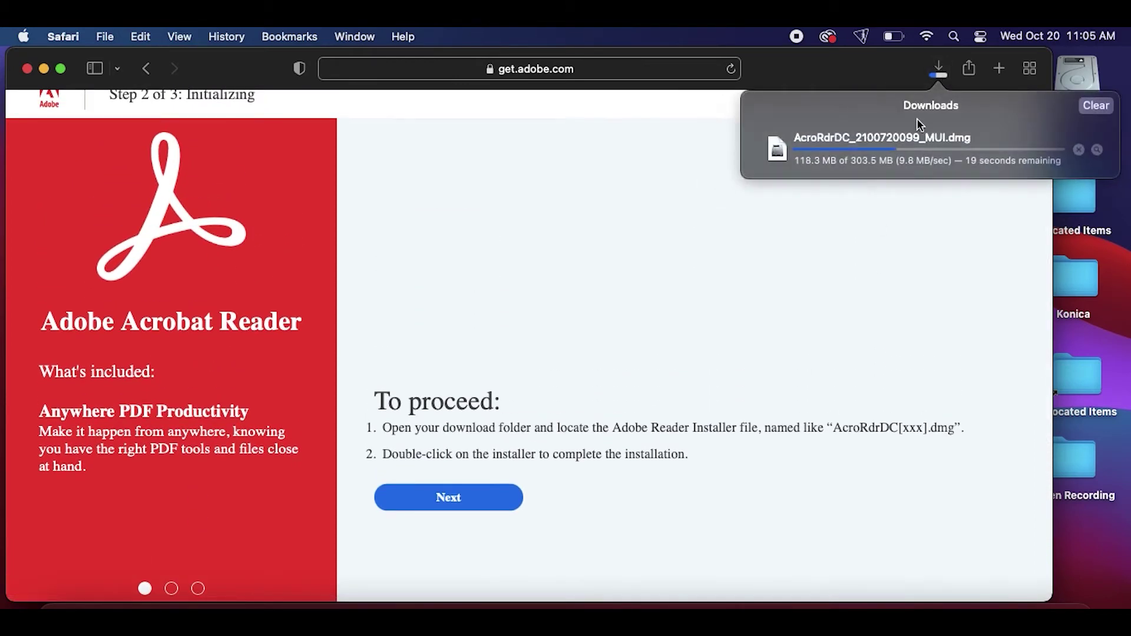
click(1078, 150)
click(1096, 106)
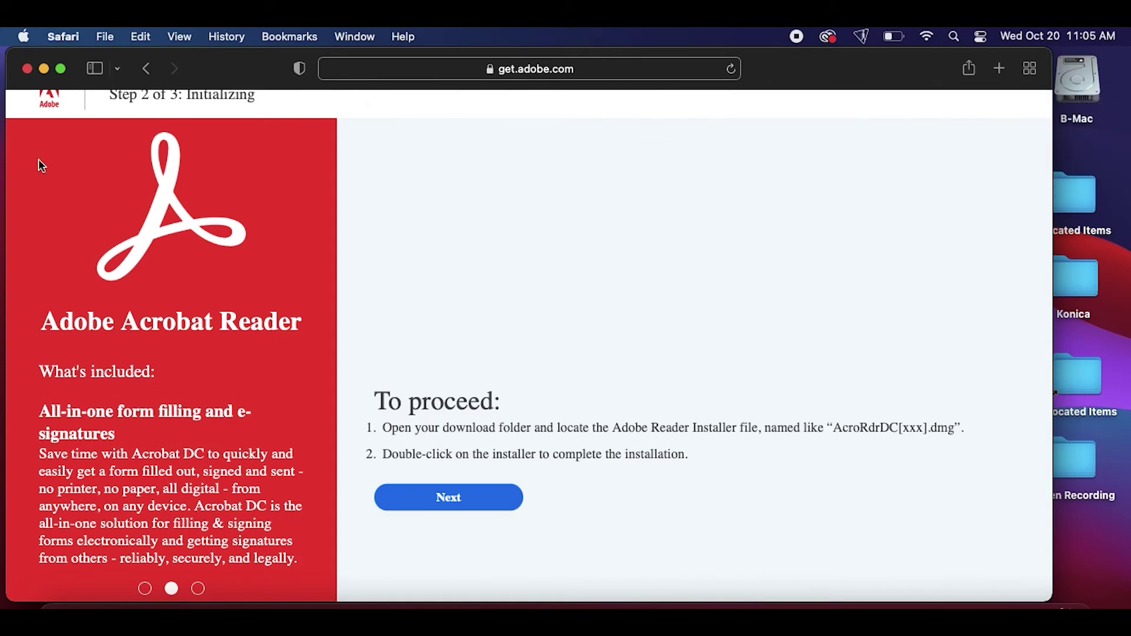
click(27, 69)
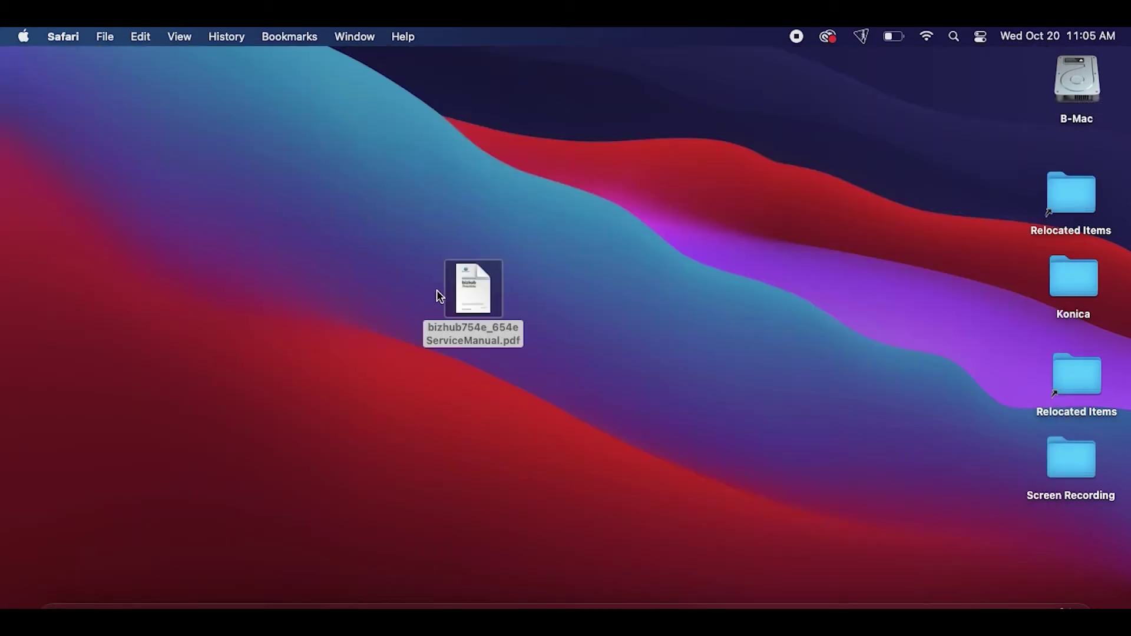
click(627, 274)
Drag bizhub754e_654eServiceManual.pdf from the desktop into the Konica folder.
click(476, 303)
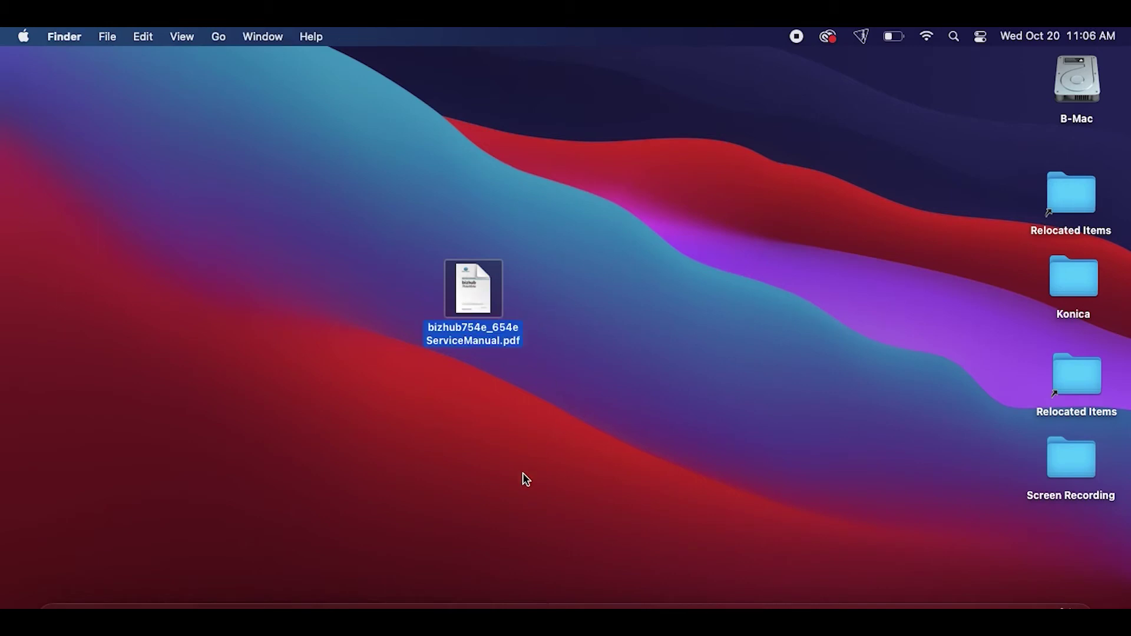
right_click(489, 294)
mouse_move(554, 277)
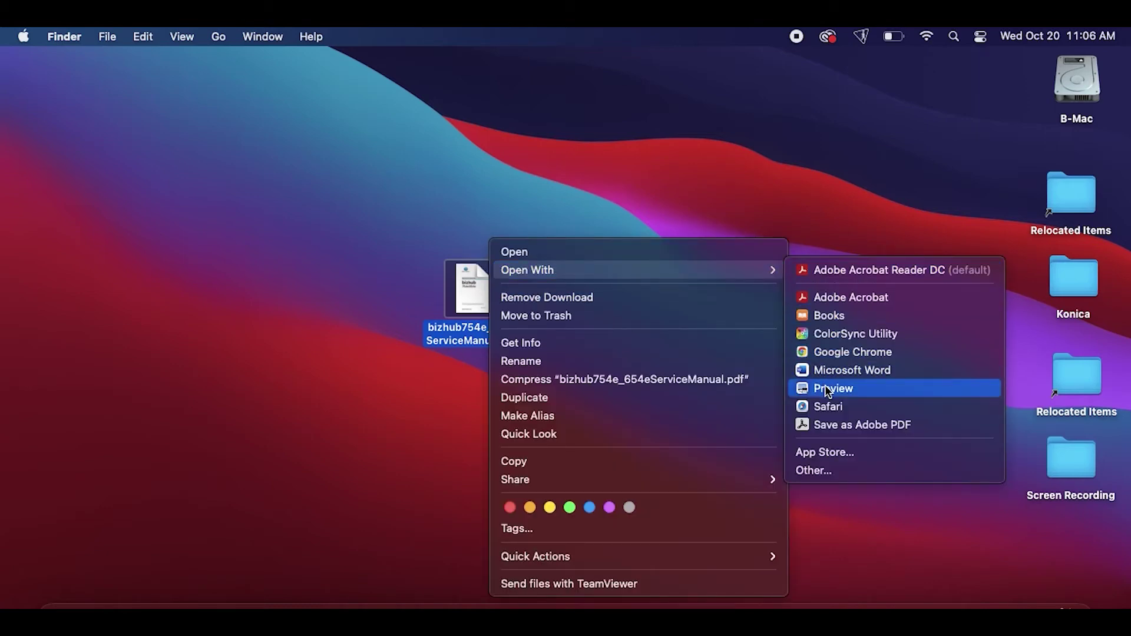
click(840, 200)
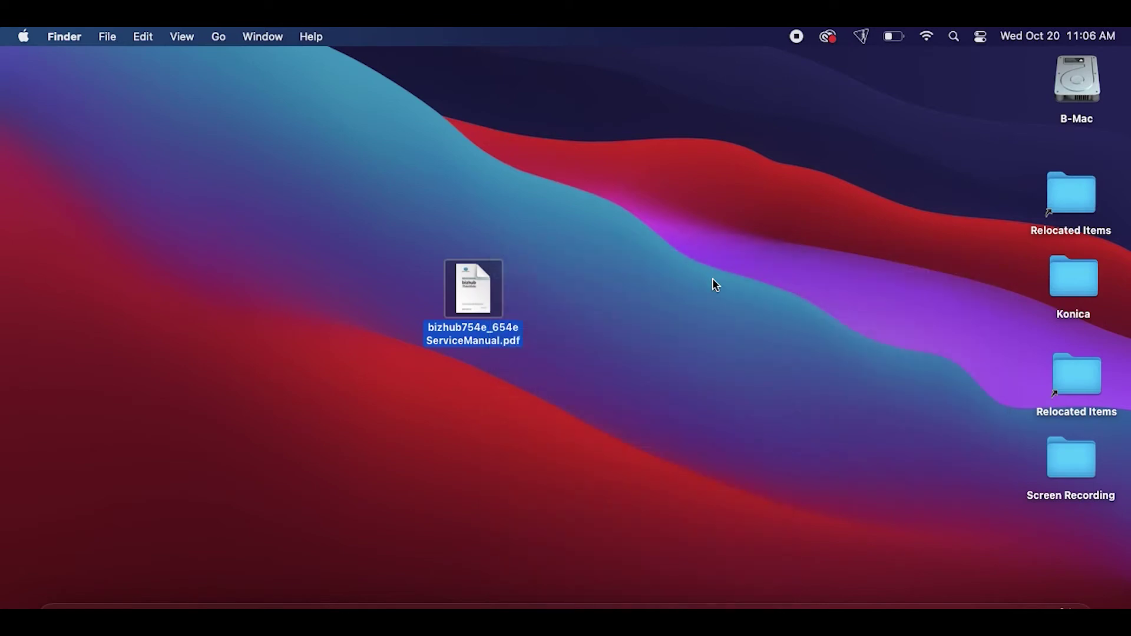
drag(479, 289, 1075, 269)
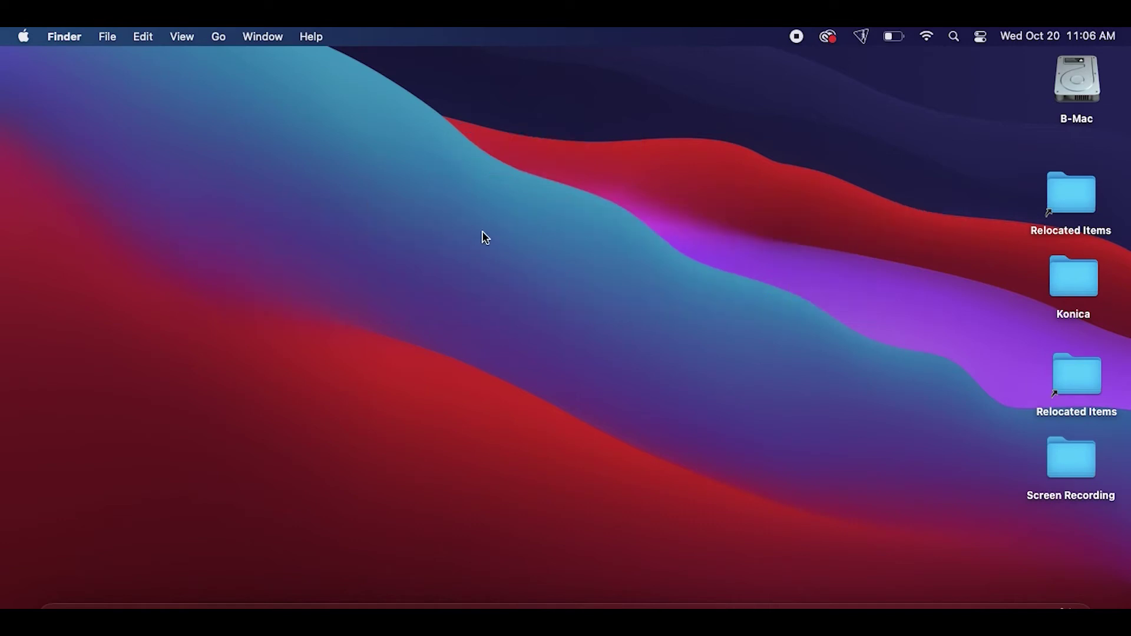
In Safari, search 'kmbs drivers' and open Konica Minolta's One Stop Product Support site.
click(201, 606)
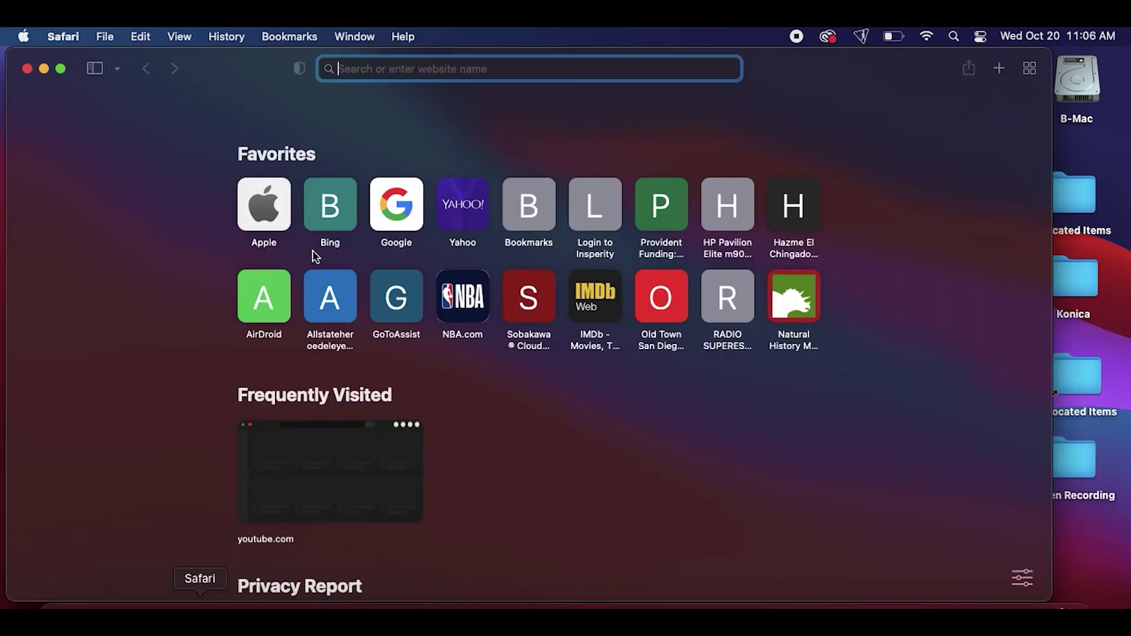
text(kmbs drivers)
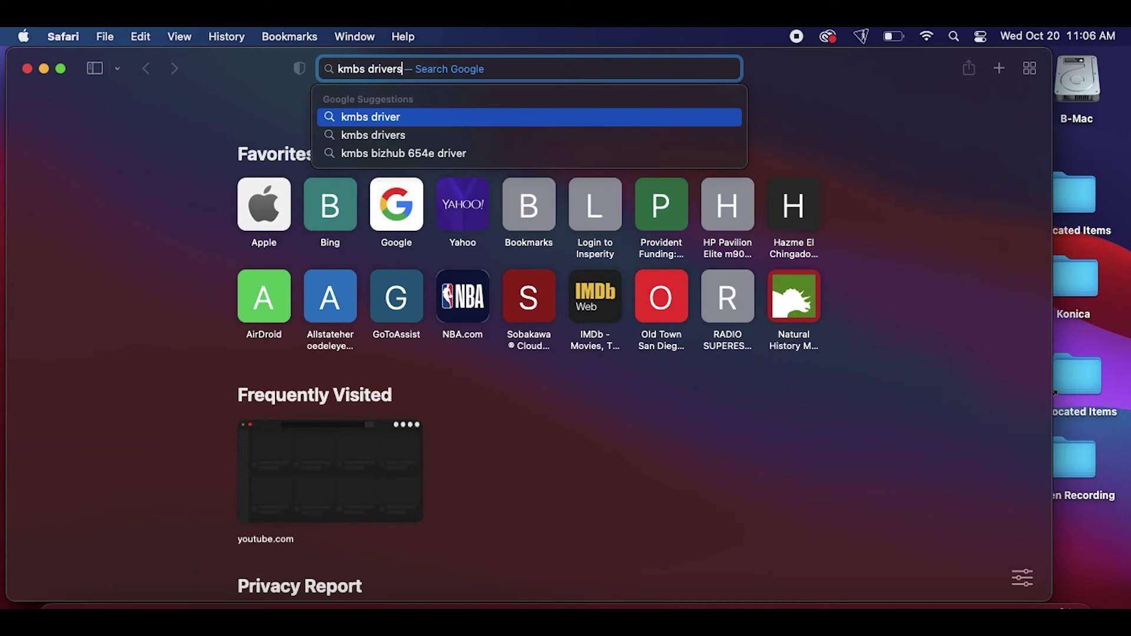
key(Return)
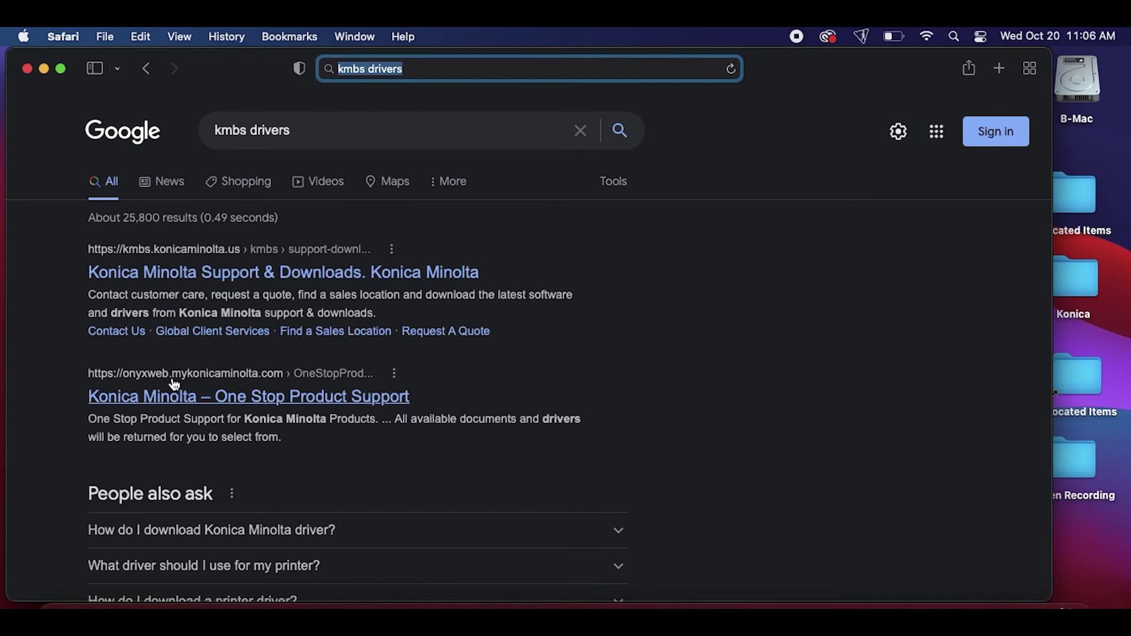
click(230, 399)
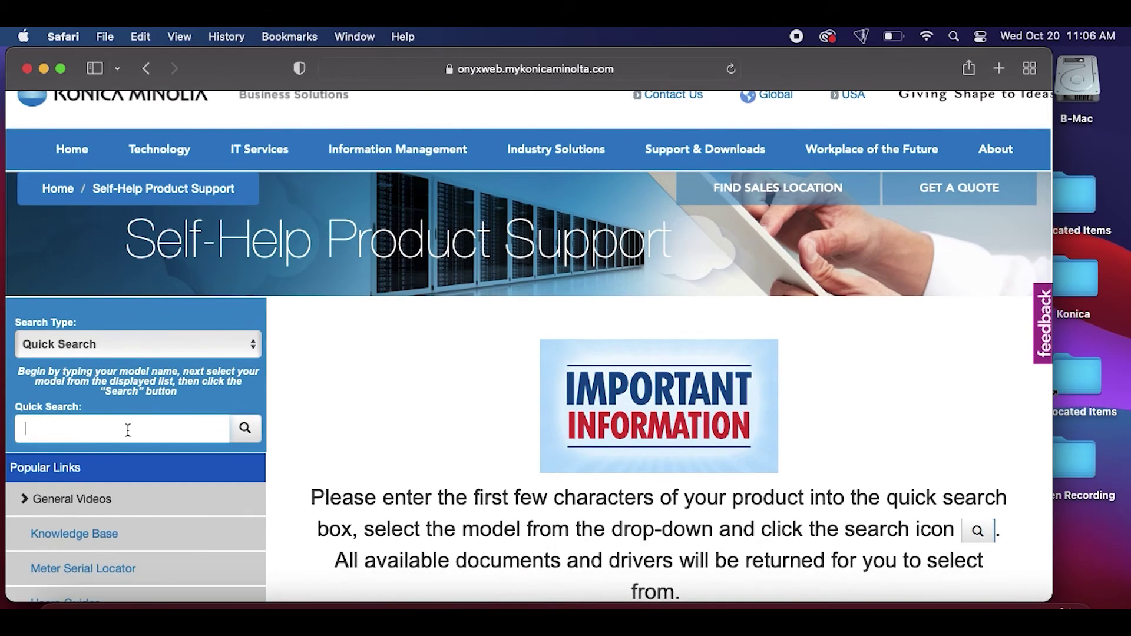
Search for the bizhub C754e and show its Drivers support category.
text(c7)
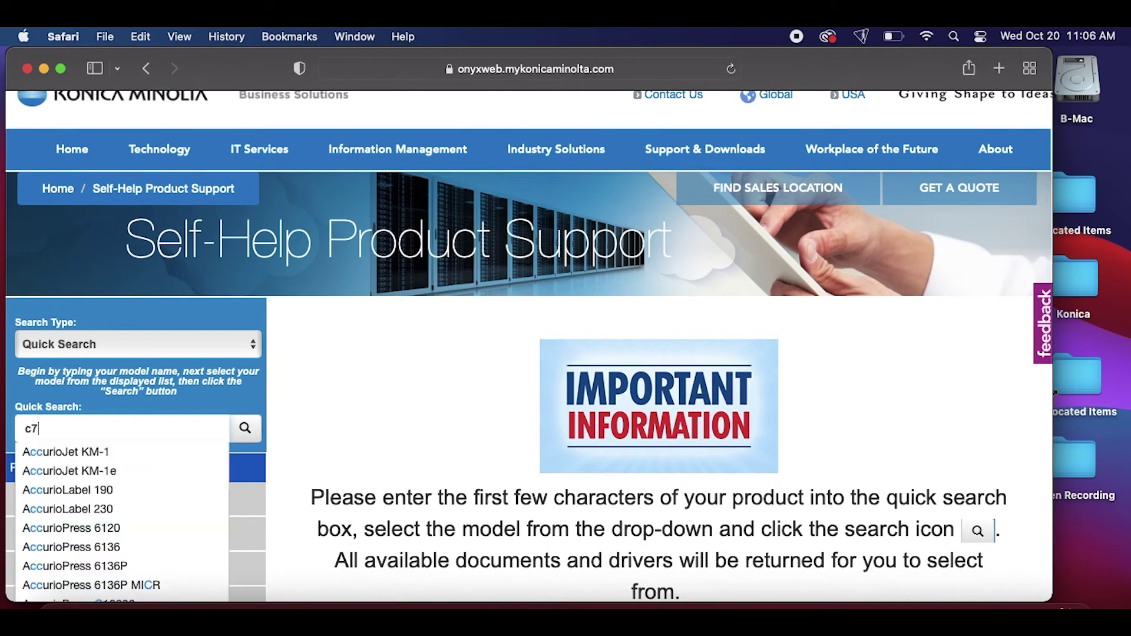
text(54e)
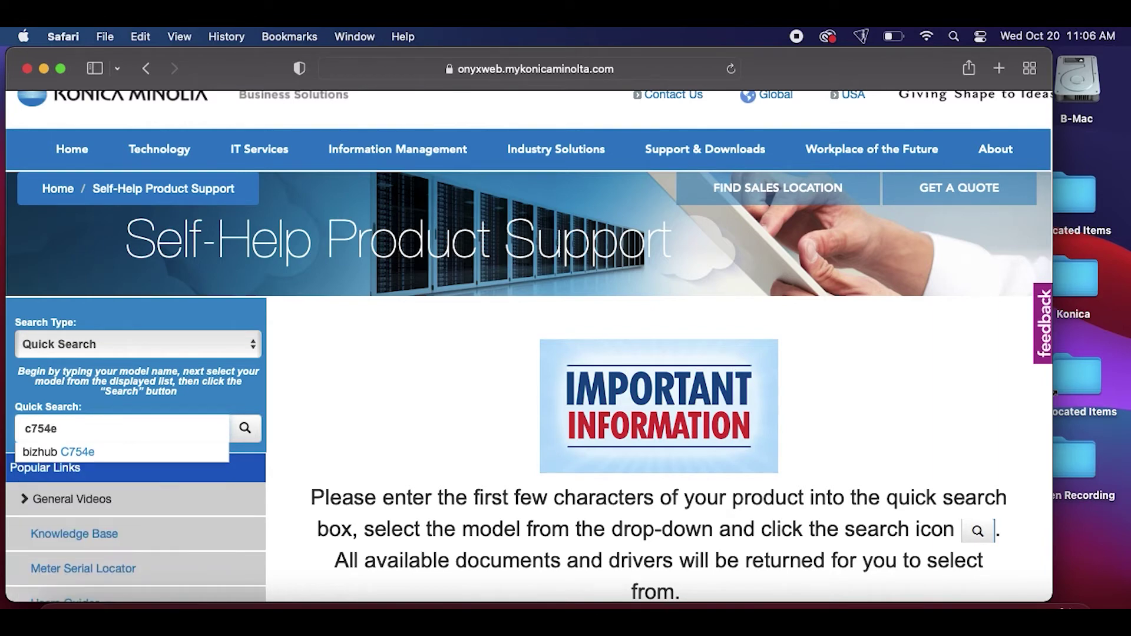
click(82, 450)
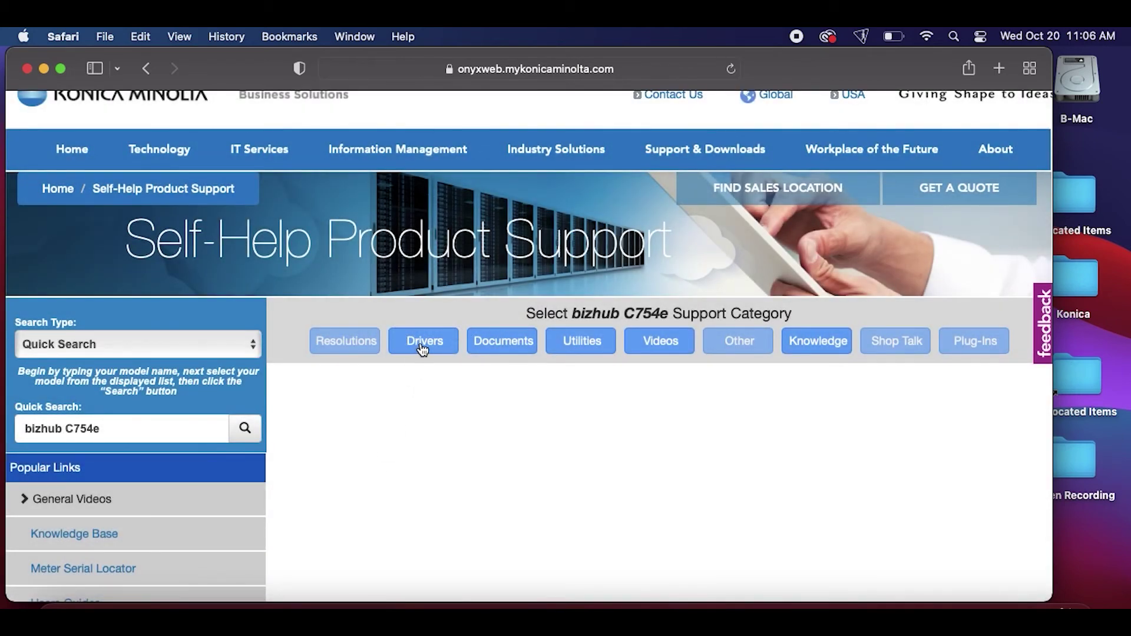
click(422, 348)
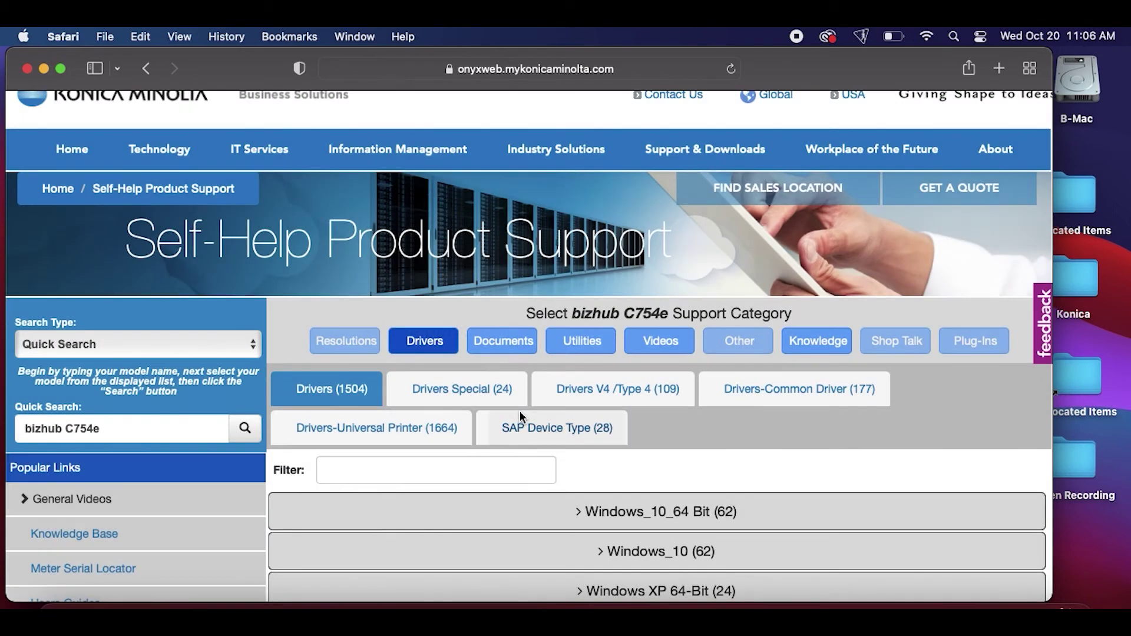
Expand the Mac OS 10.15.x section and download C754 Series_v5.10.0_Letter.zip.
scroll(696, 437, down, 2)
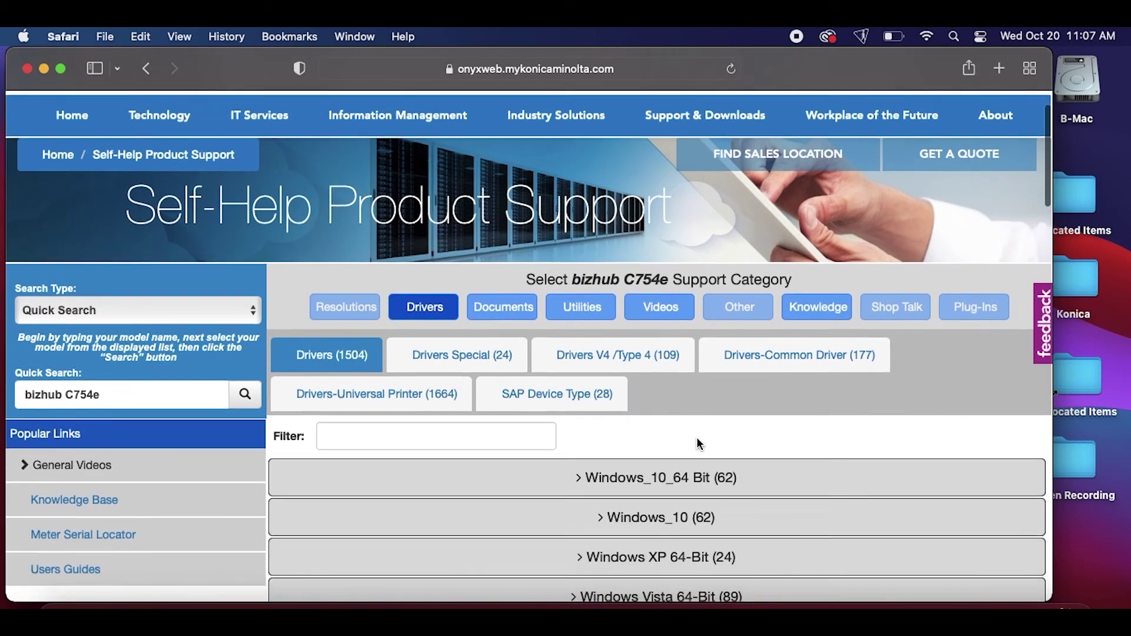
scroll(696, 439, down, 8)
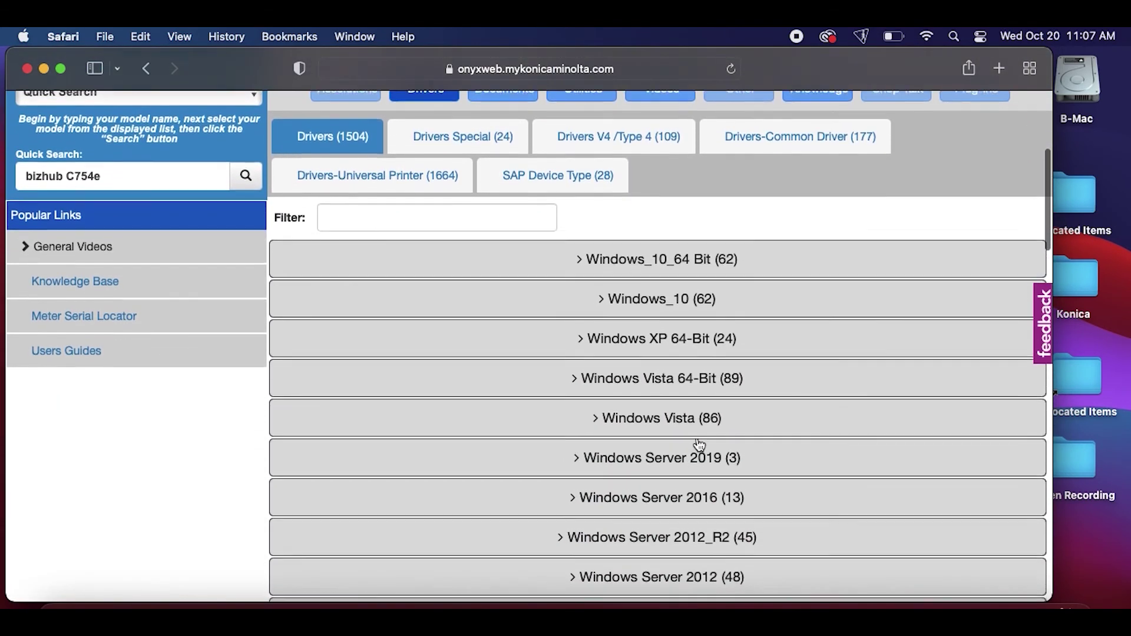
scroll(699, 445, down, 12)
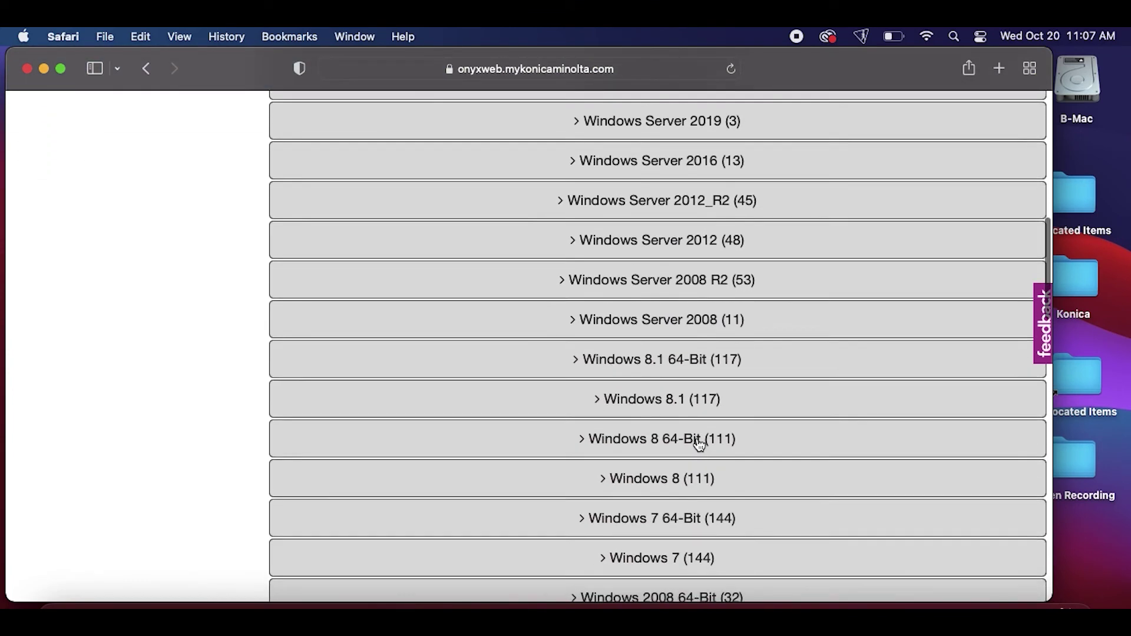
scroll(699, 445, down, 12)
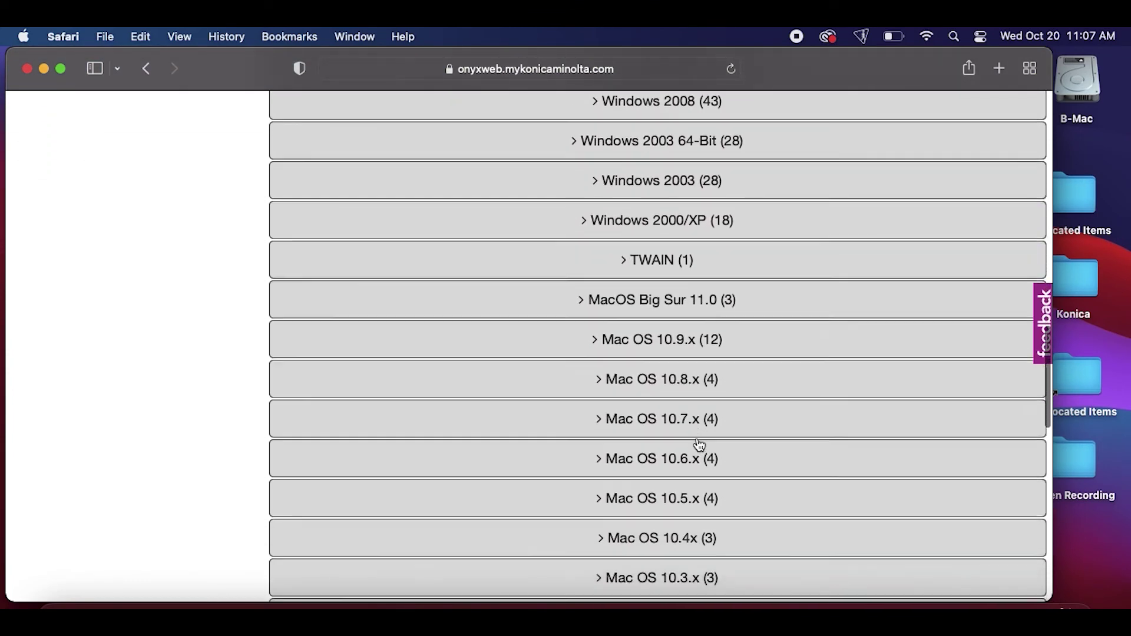
scroll(699, 445, down, 5)
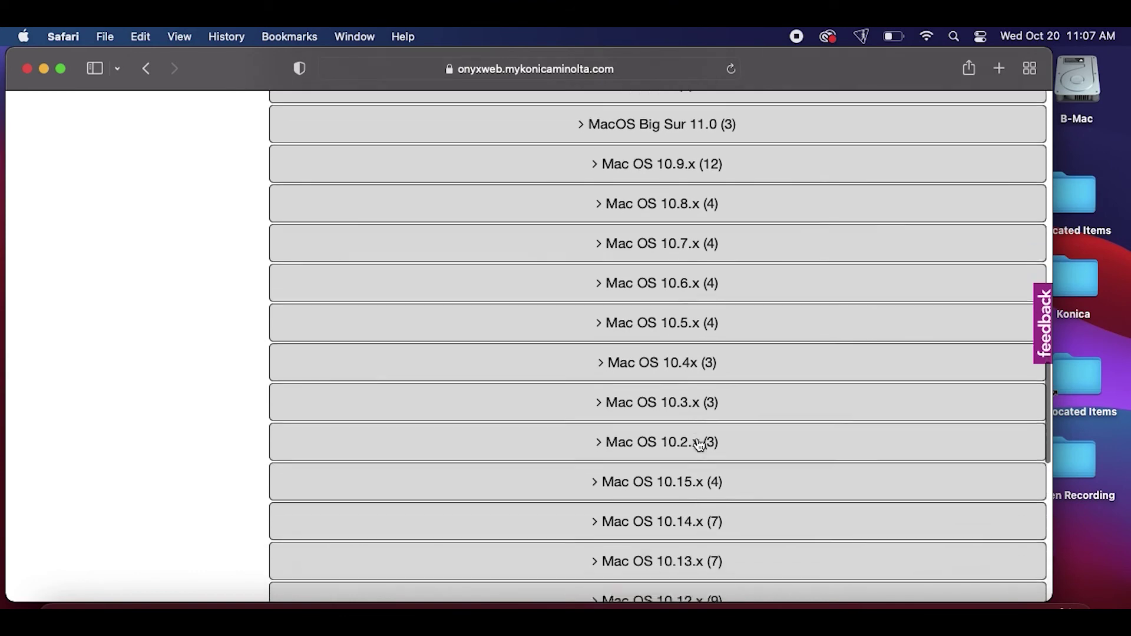
scroll(699, 445, down, 3)
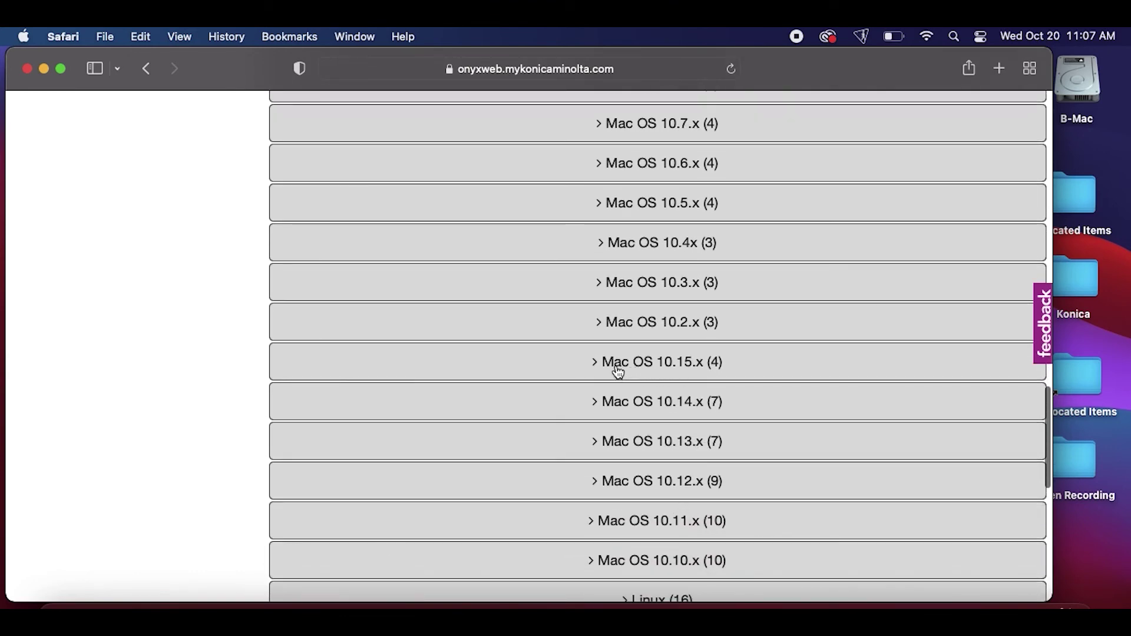
click(598, 364)
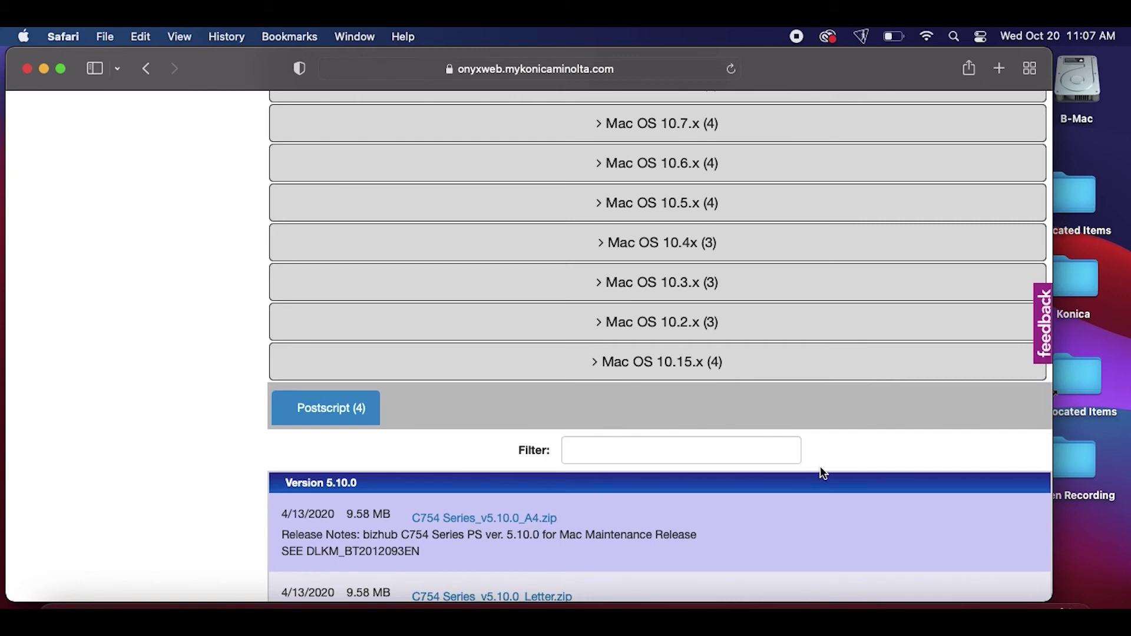
scroll(821, 468, down, 2)
scroll(821, 468, down, 4)
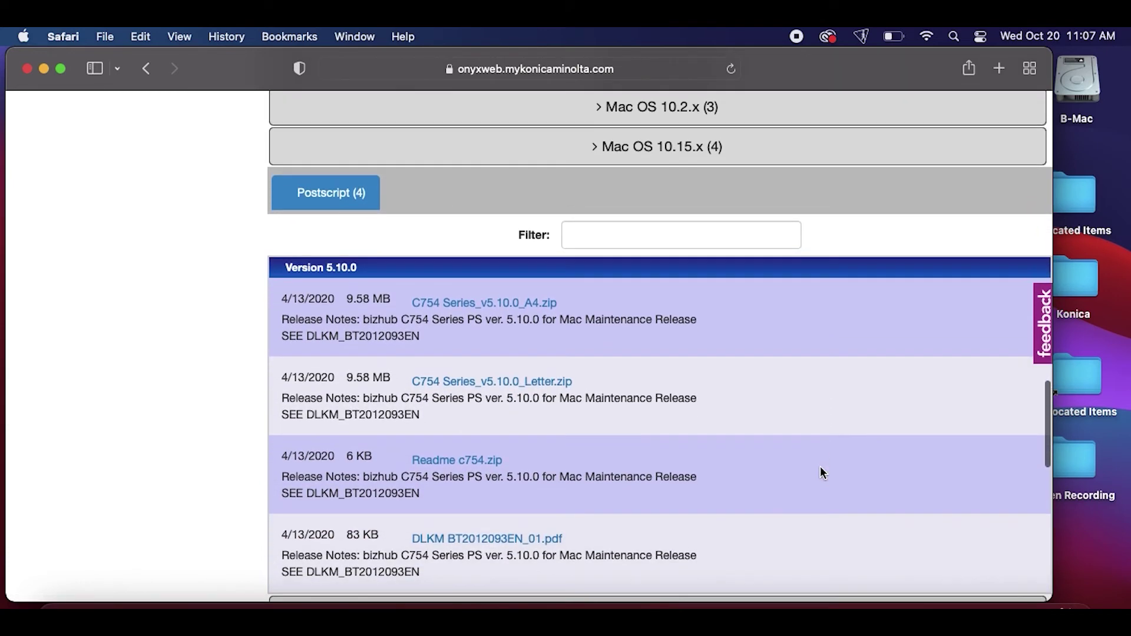
scroll(823, 472, down, 1)
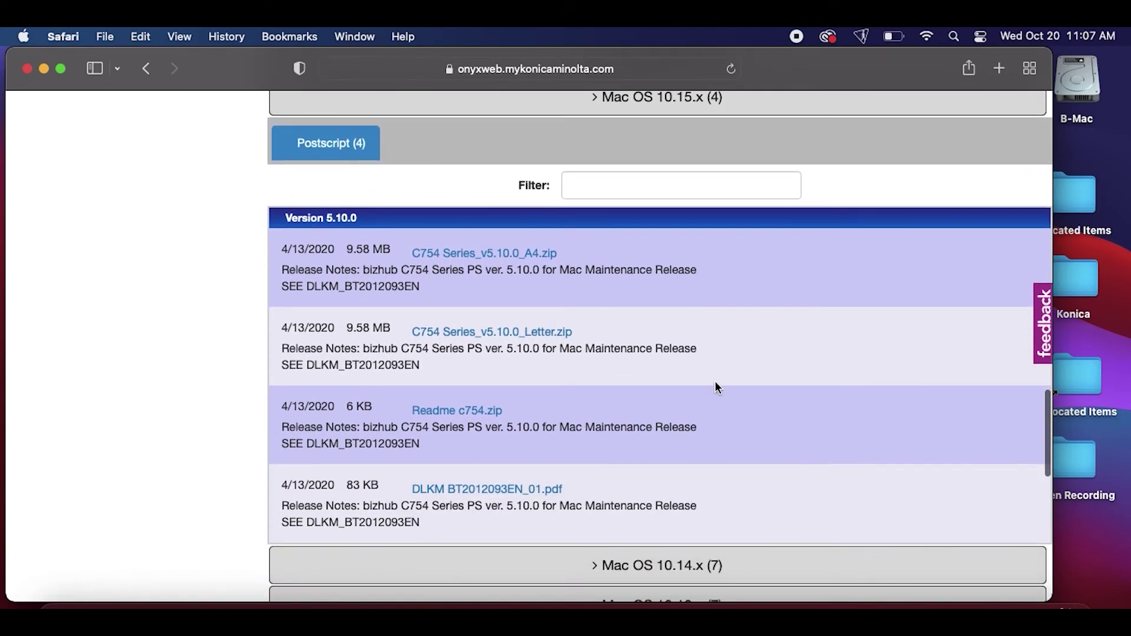
click(554, 335)
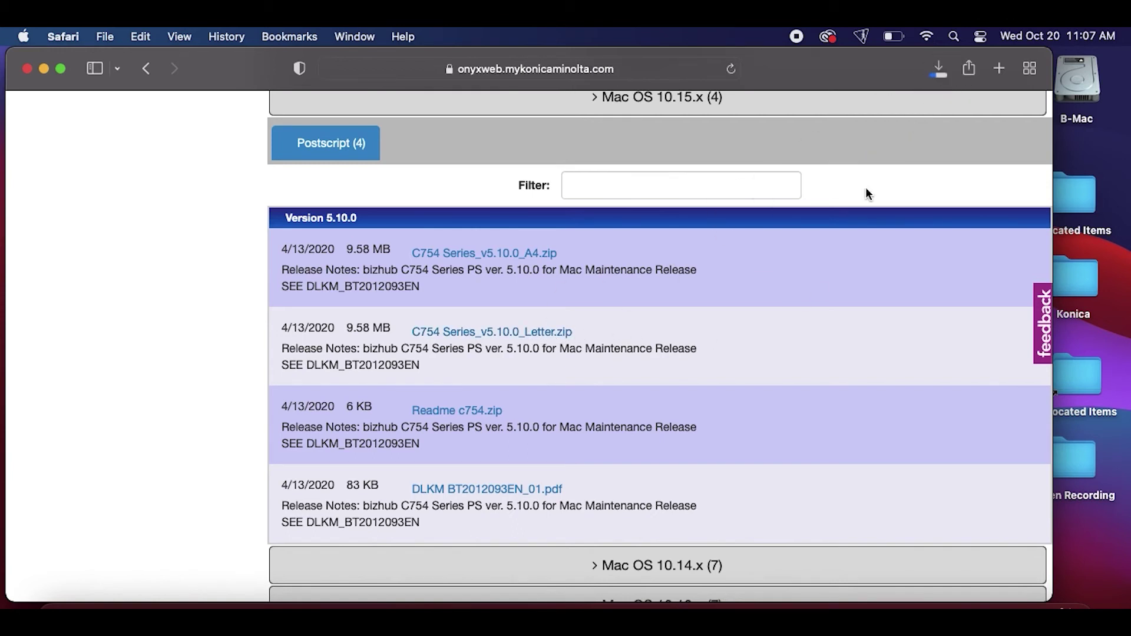
Confirm the driver package appears in Downloads, then close the Safari window.
click(940, 72)
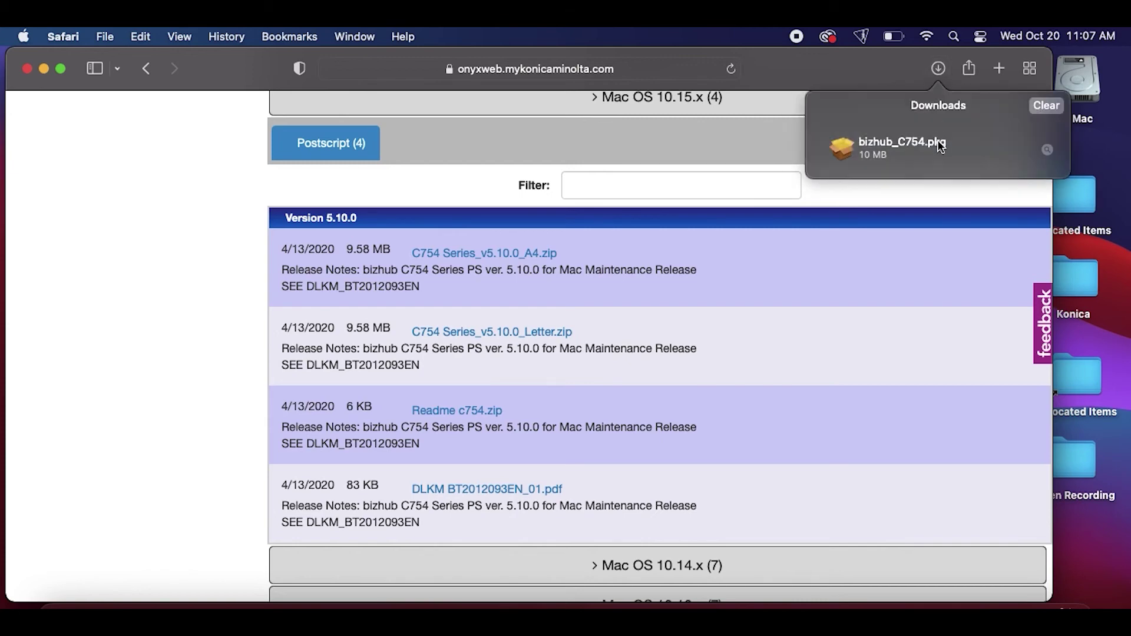
click(872, 277)
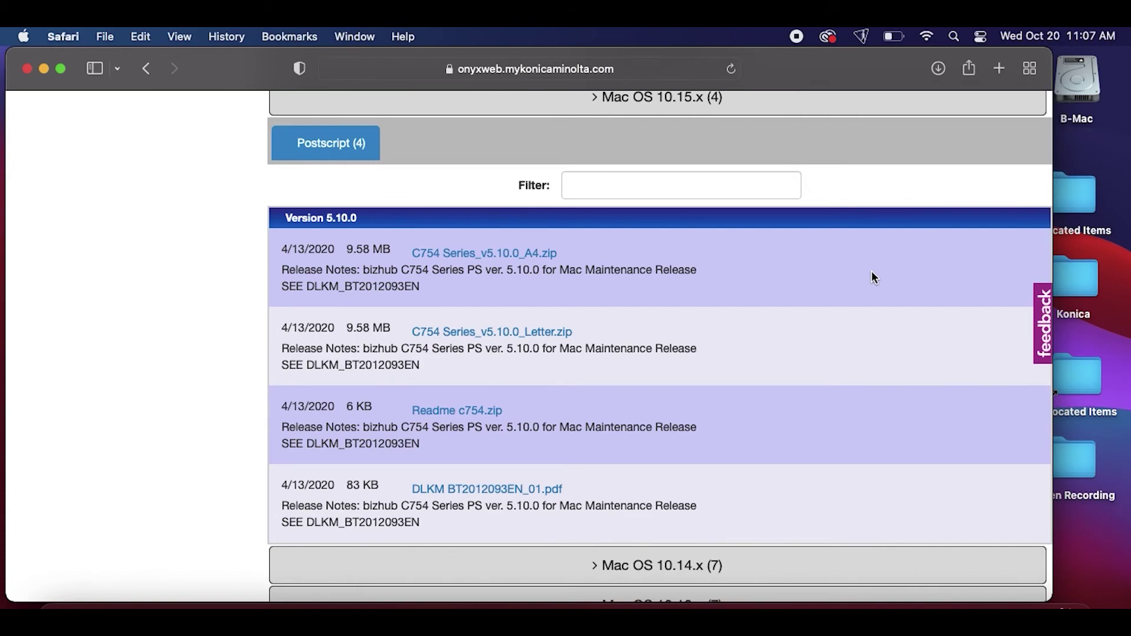
scroll(871, 271, up, 20)
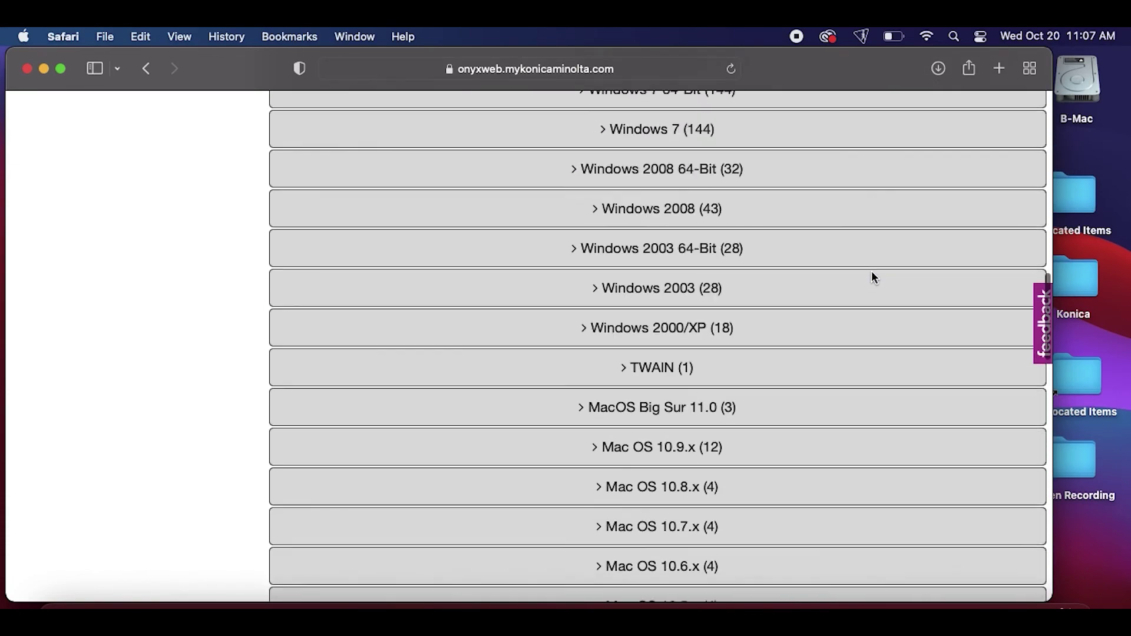
scroll(871, 278, up, 5)
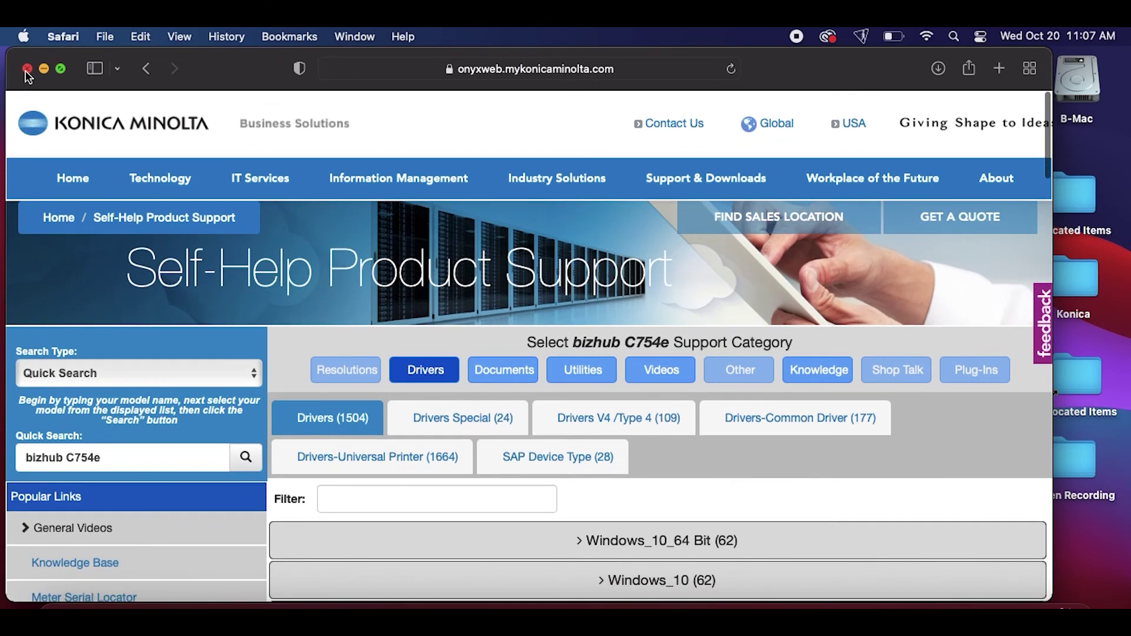
click(27, 68)
Open Printers & Scanners in System Preferences and select the 192.168.2.24 printer.
click(24, 37)
click(77, 88)
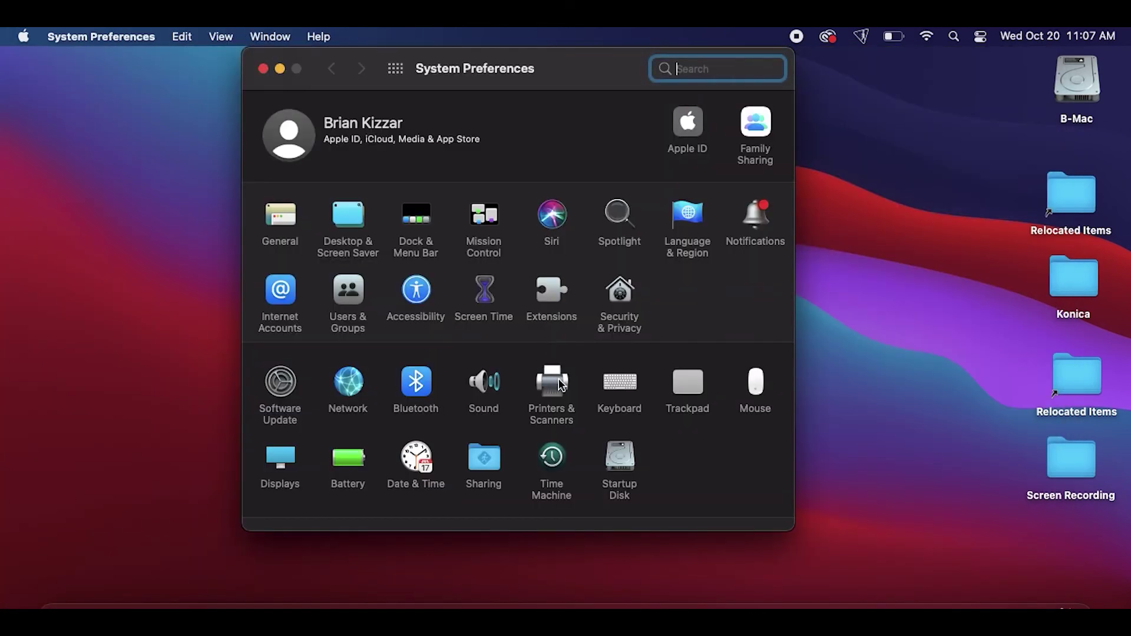
click(560, 385)
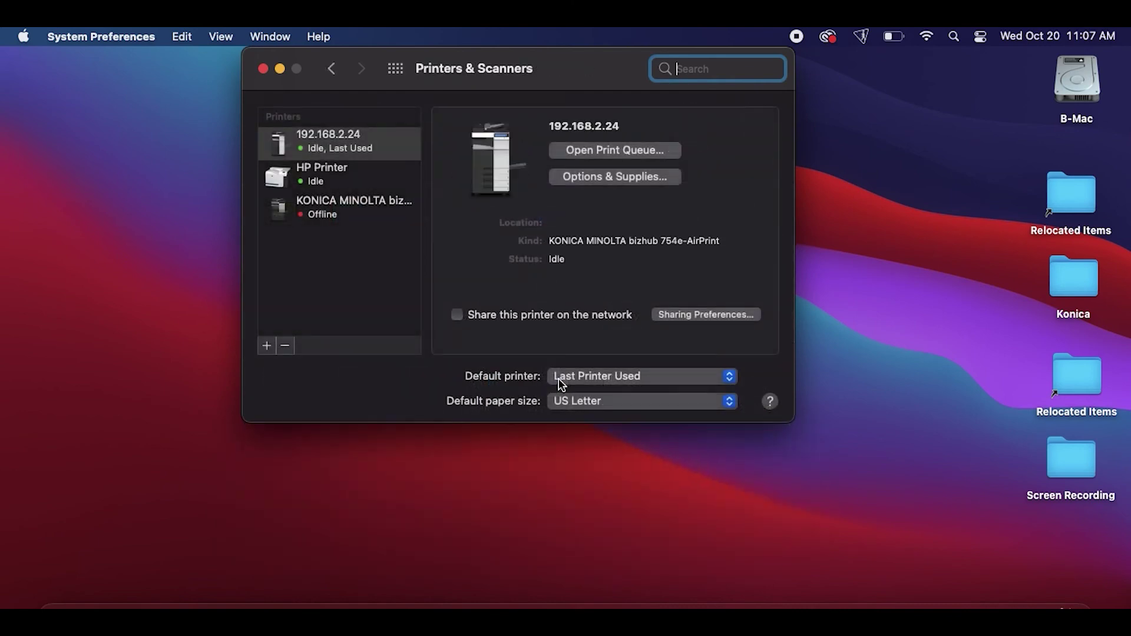
click(390, 141)
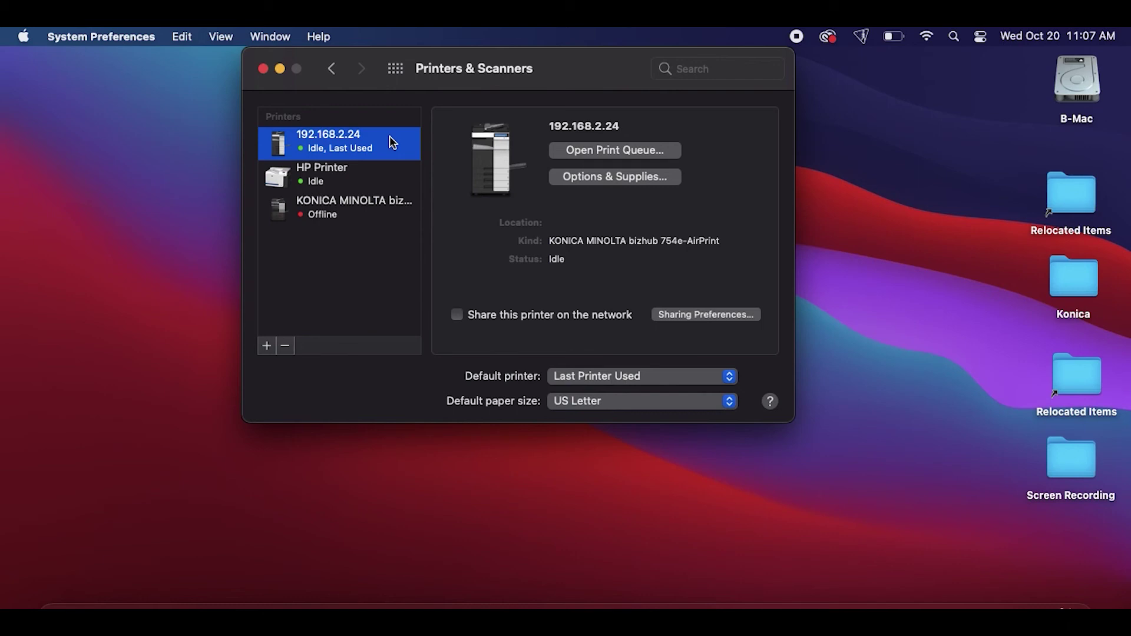
click(267, 347)
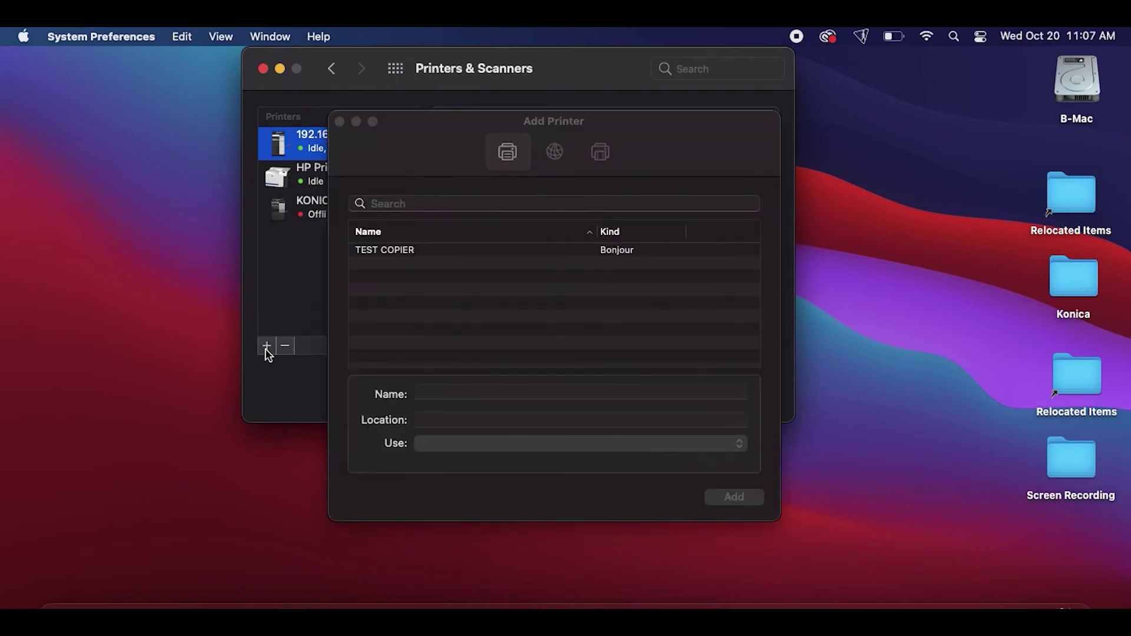
click(554, 152)
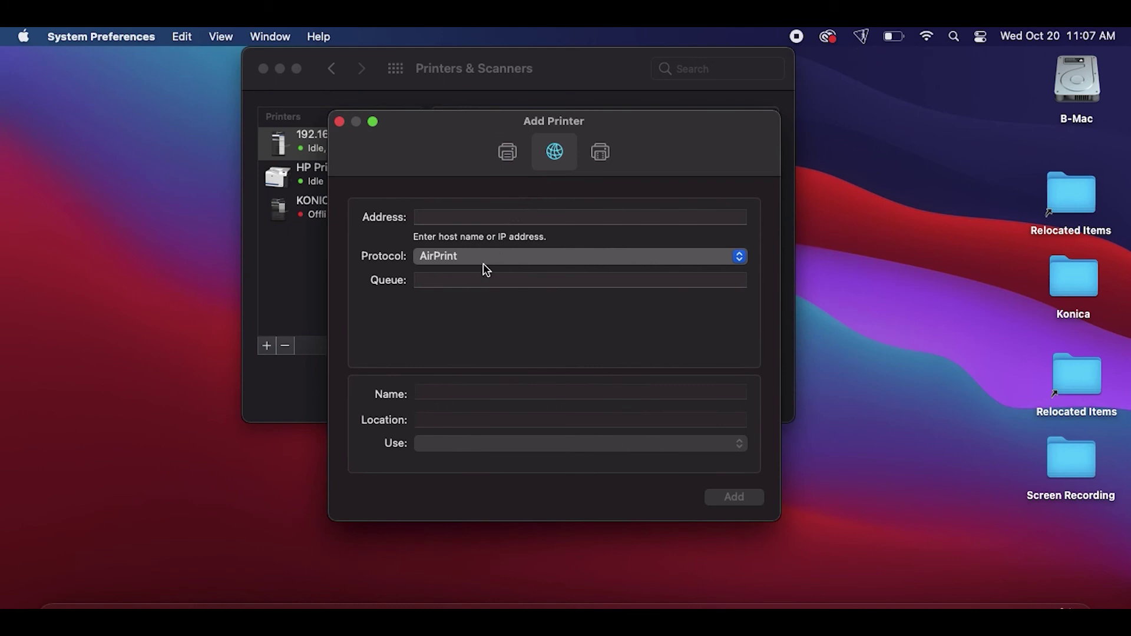
click(501, 218)
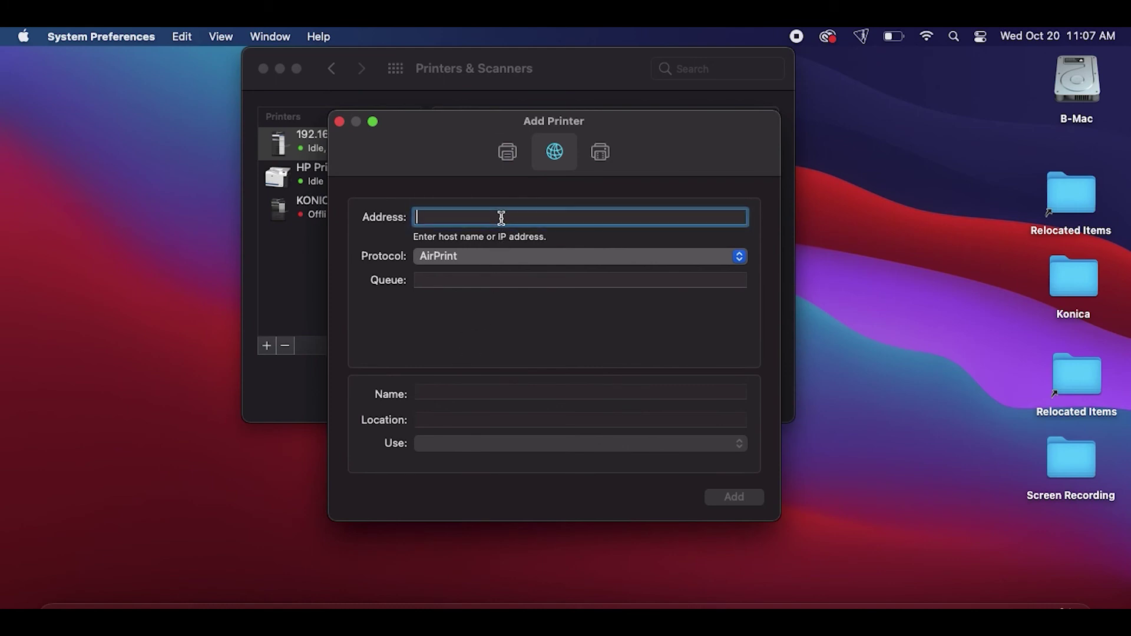
text(192.1)
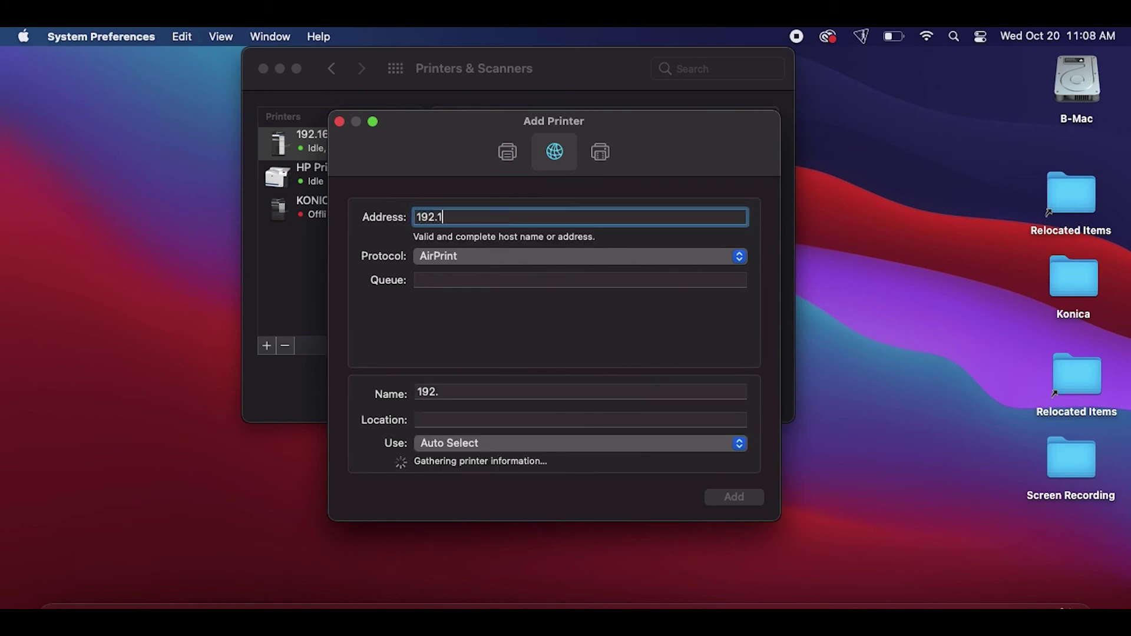
text(68.2.2)
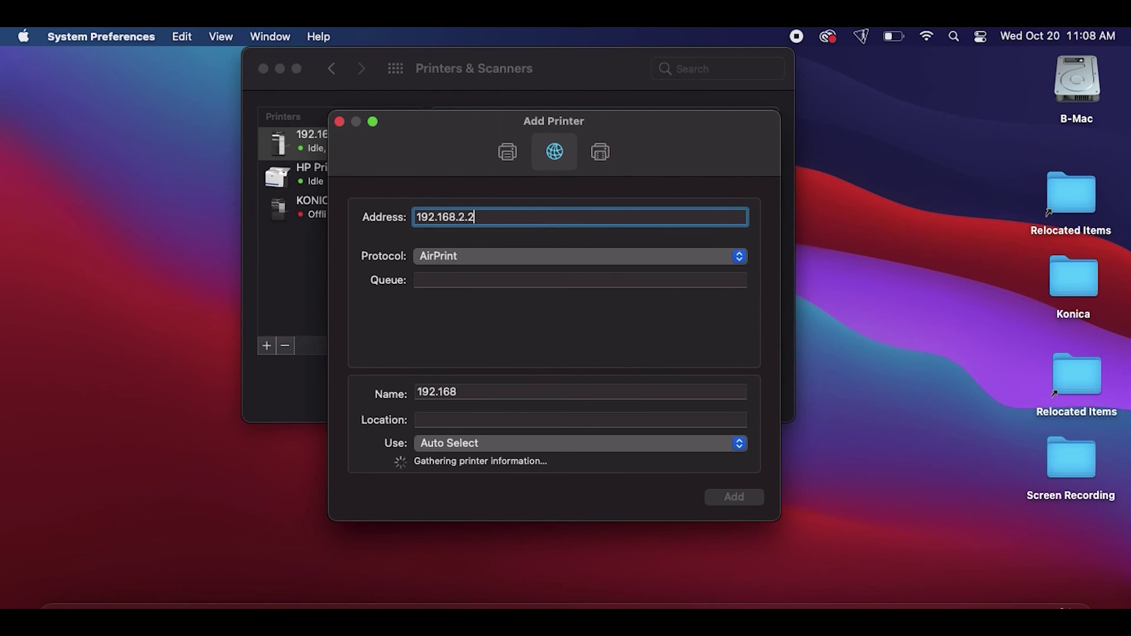
text(4)
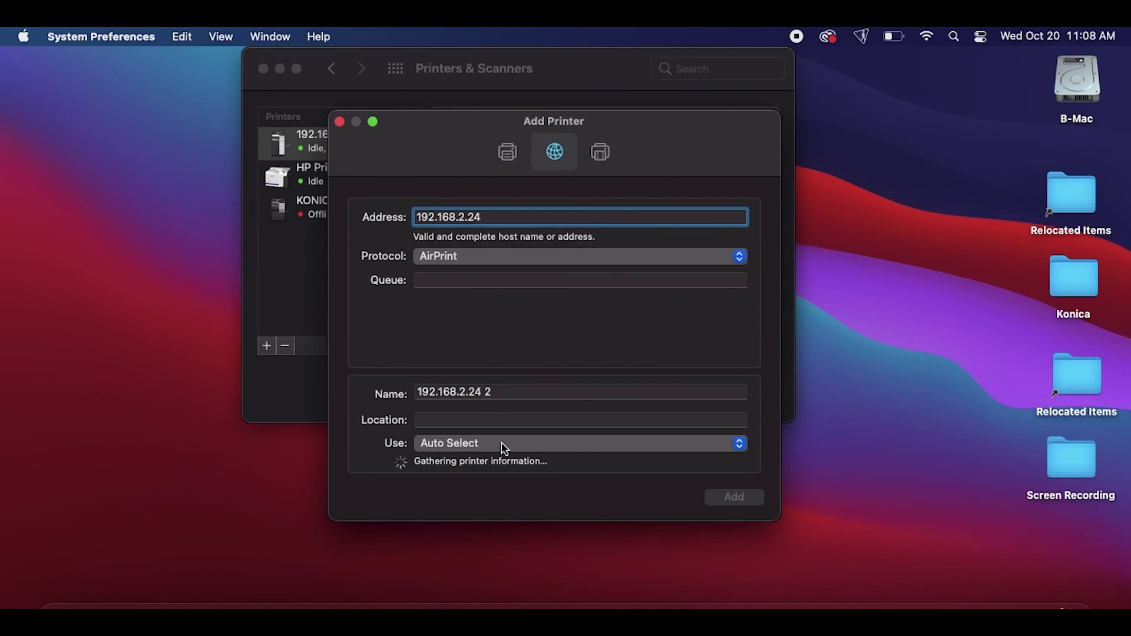
click(501, 443)
click(506, 466)
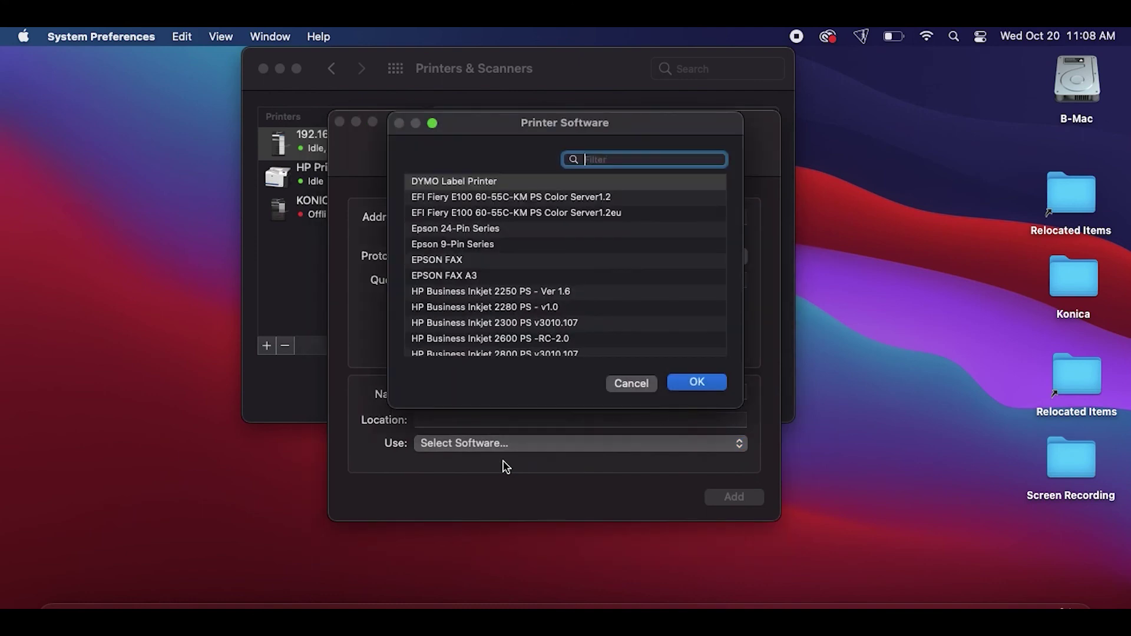
text(kon)
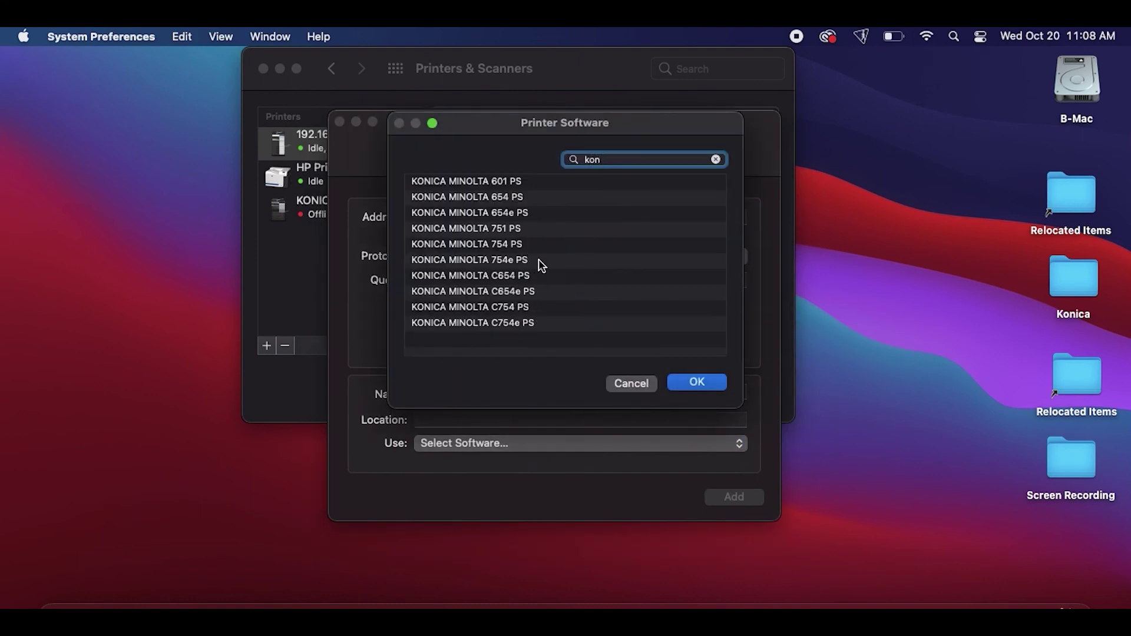
click(629, 383)
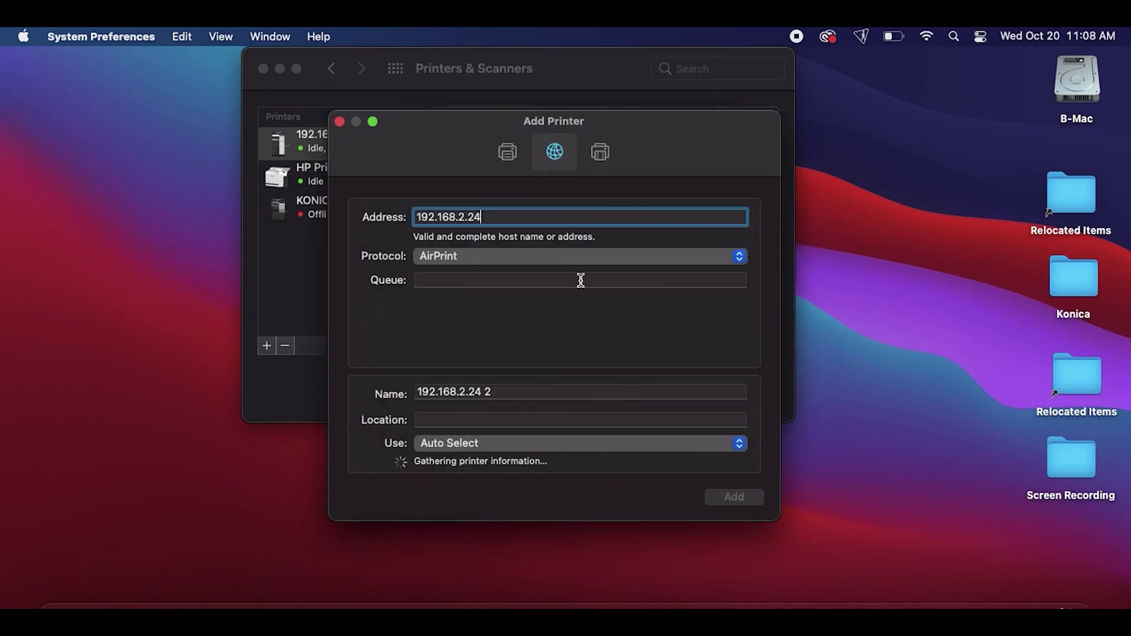
click(339, 122)
Close the Printers & Scanners window with its red close button.
click(263, 69)
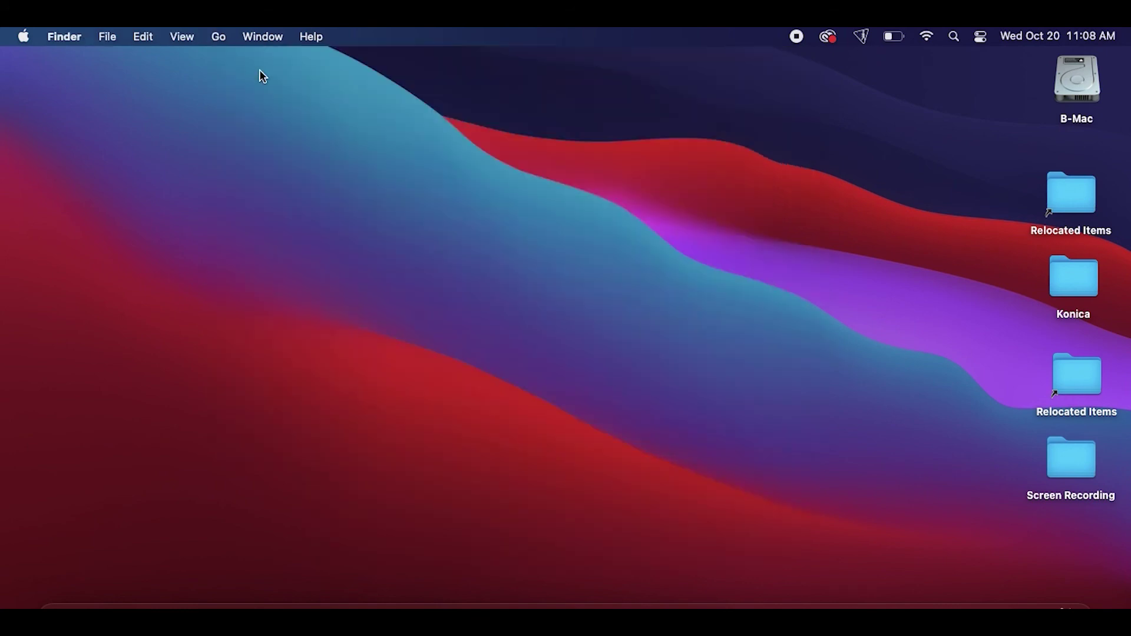